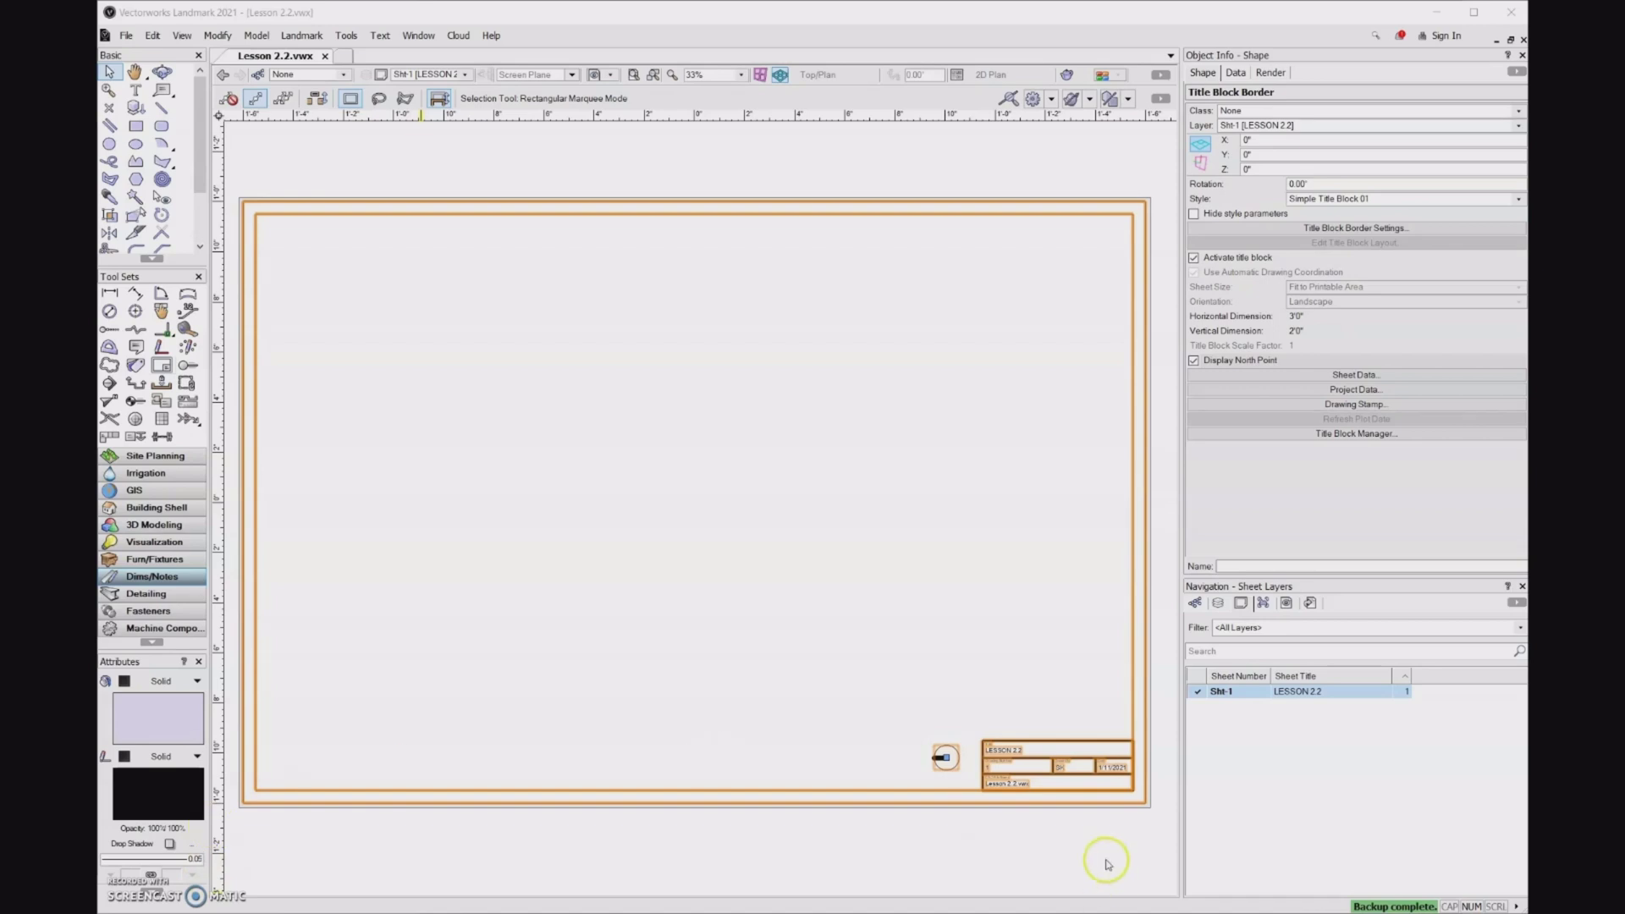
Activate the HARDSCAPES design layer and draw a rectangle about 98'9" by 60'0" around the nine material swatches.
left_click(1218, 604)
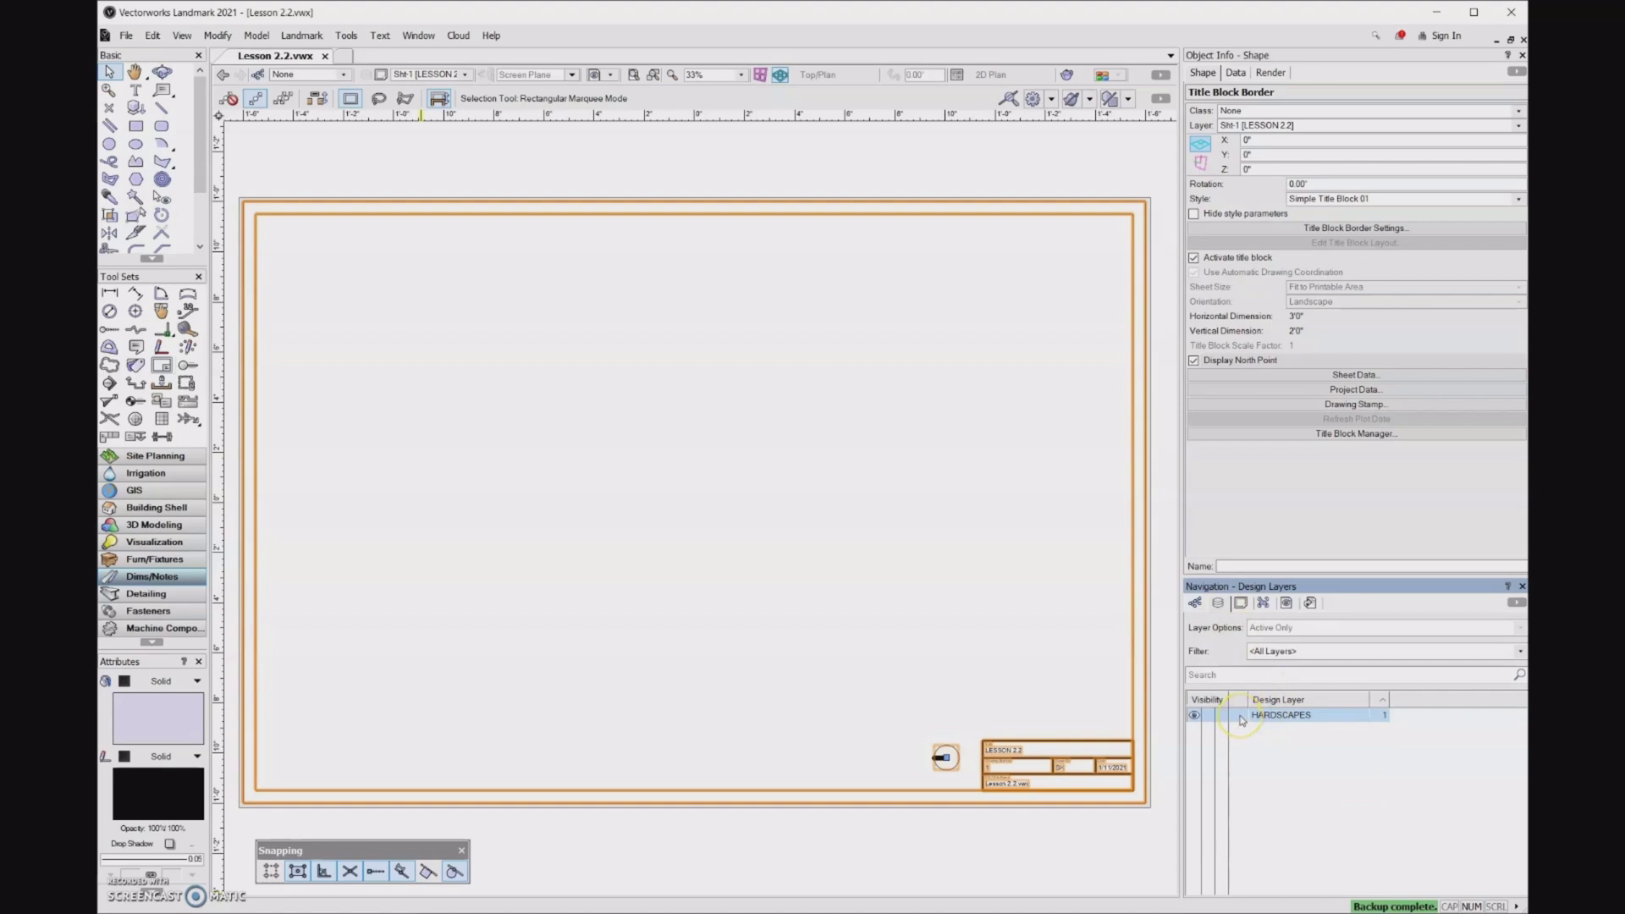
left_click(1241, 716)
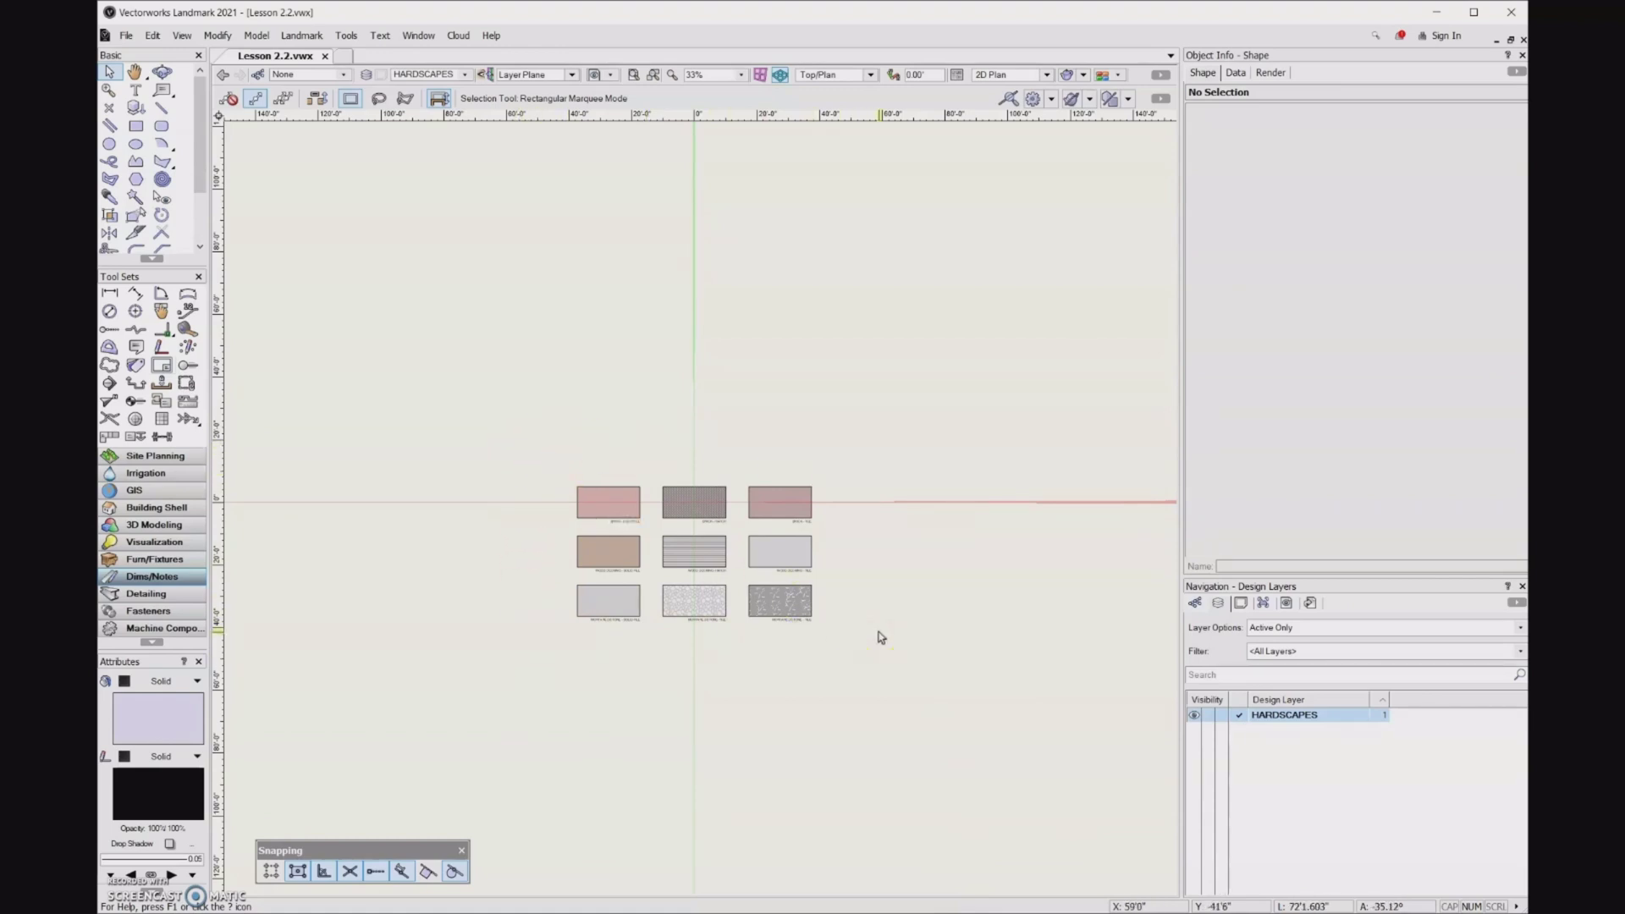
left_click(136, 127)
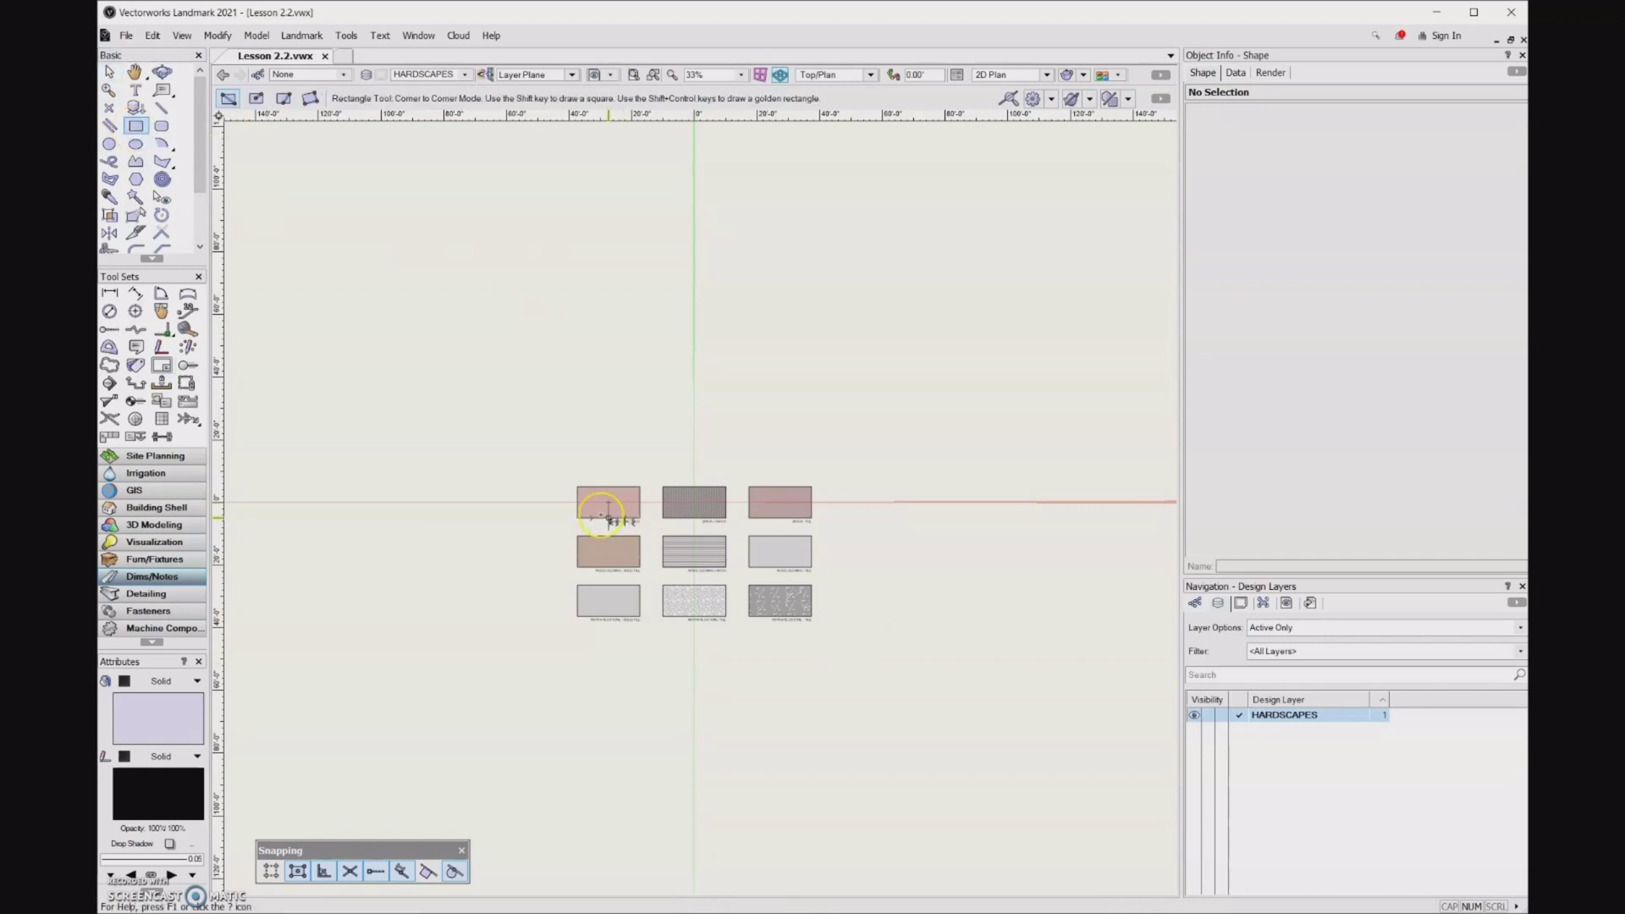
left_click(540, 463)
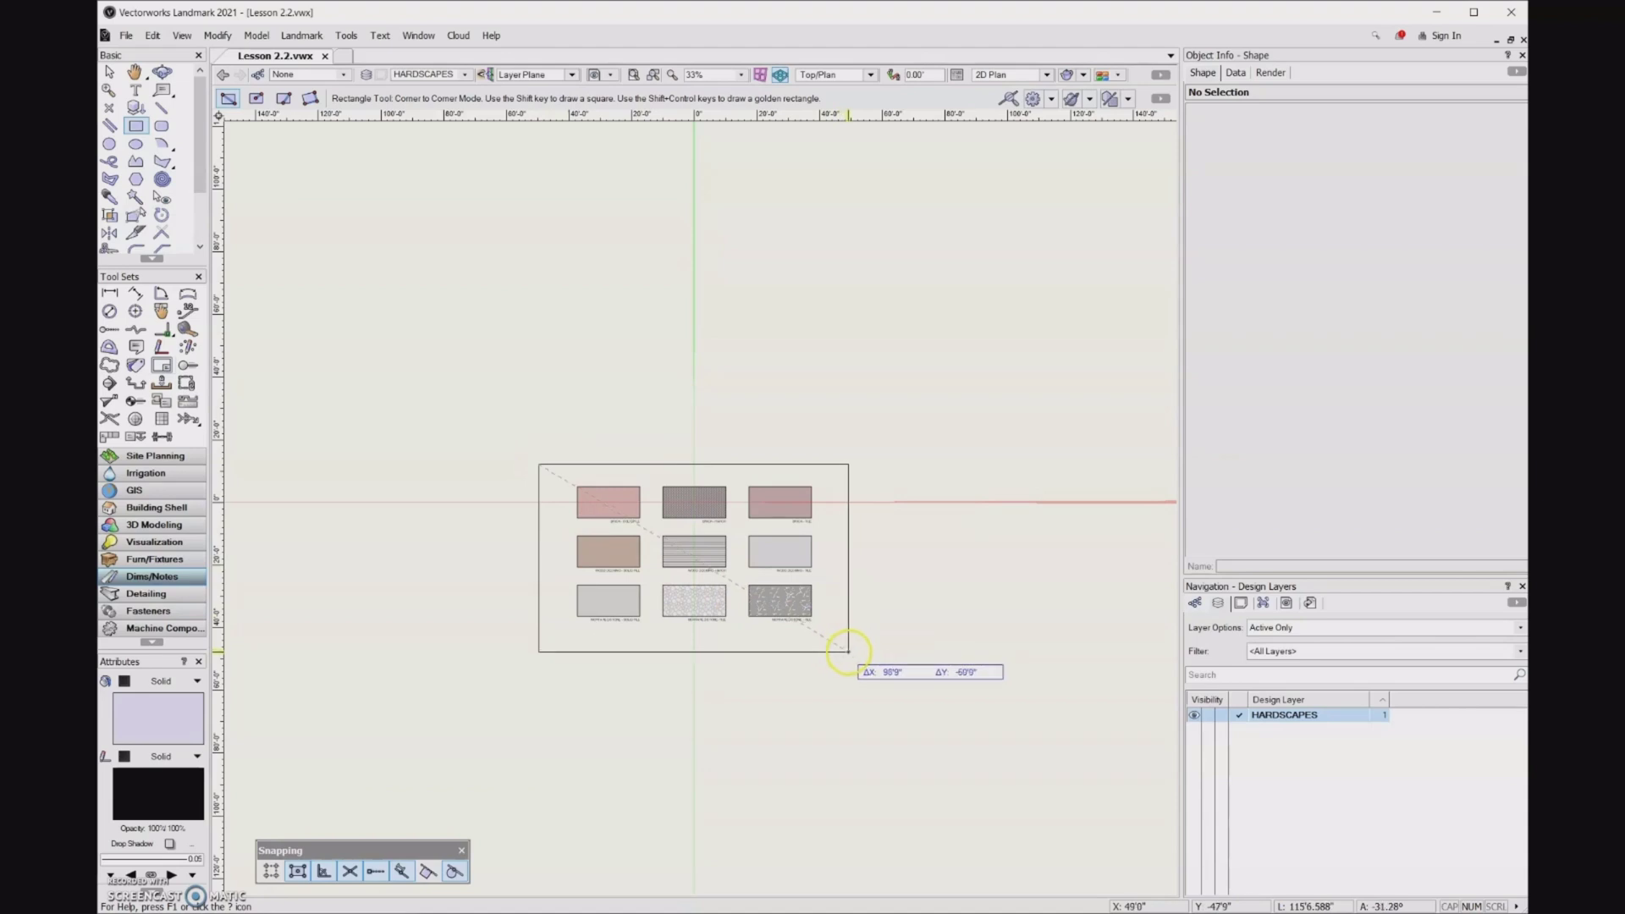
left_click(847, 652)
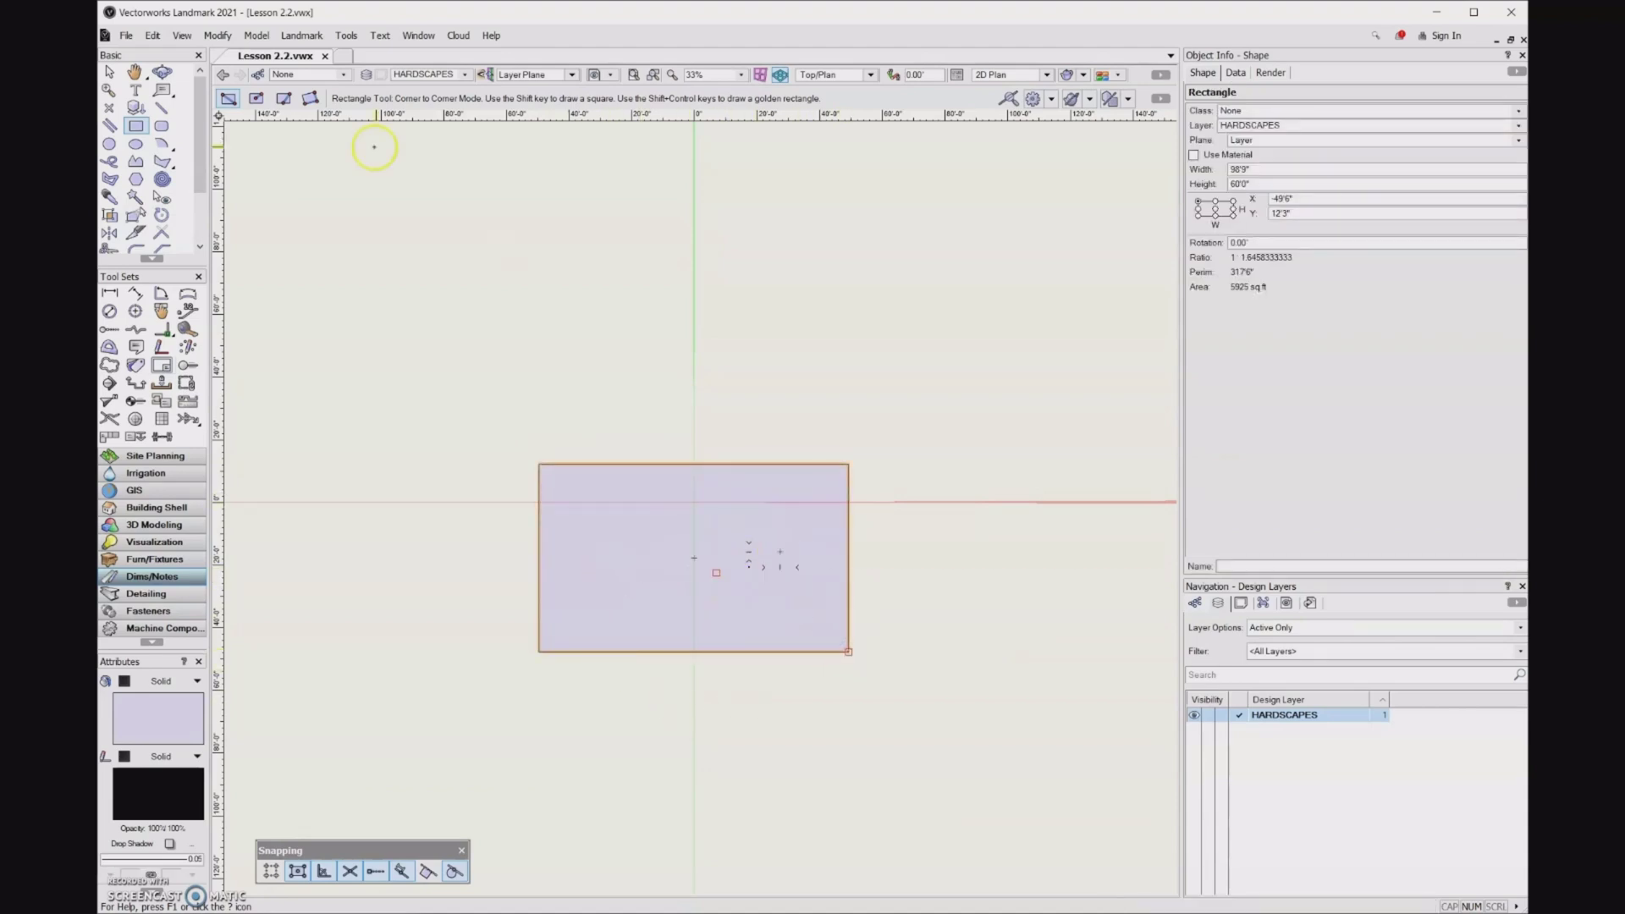
Begin creating a viewport from the rectangle, assigning it to the sheet layer Sht-1 [LESSON 2.2].
left_click(182, 35)
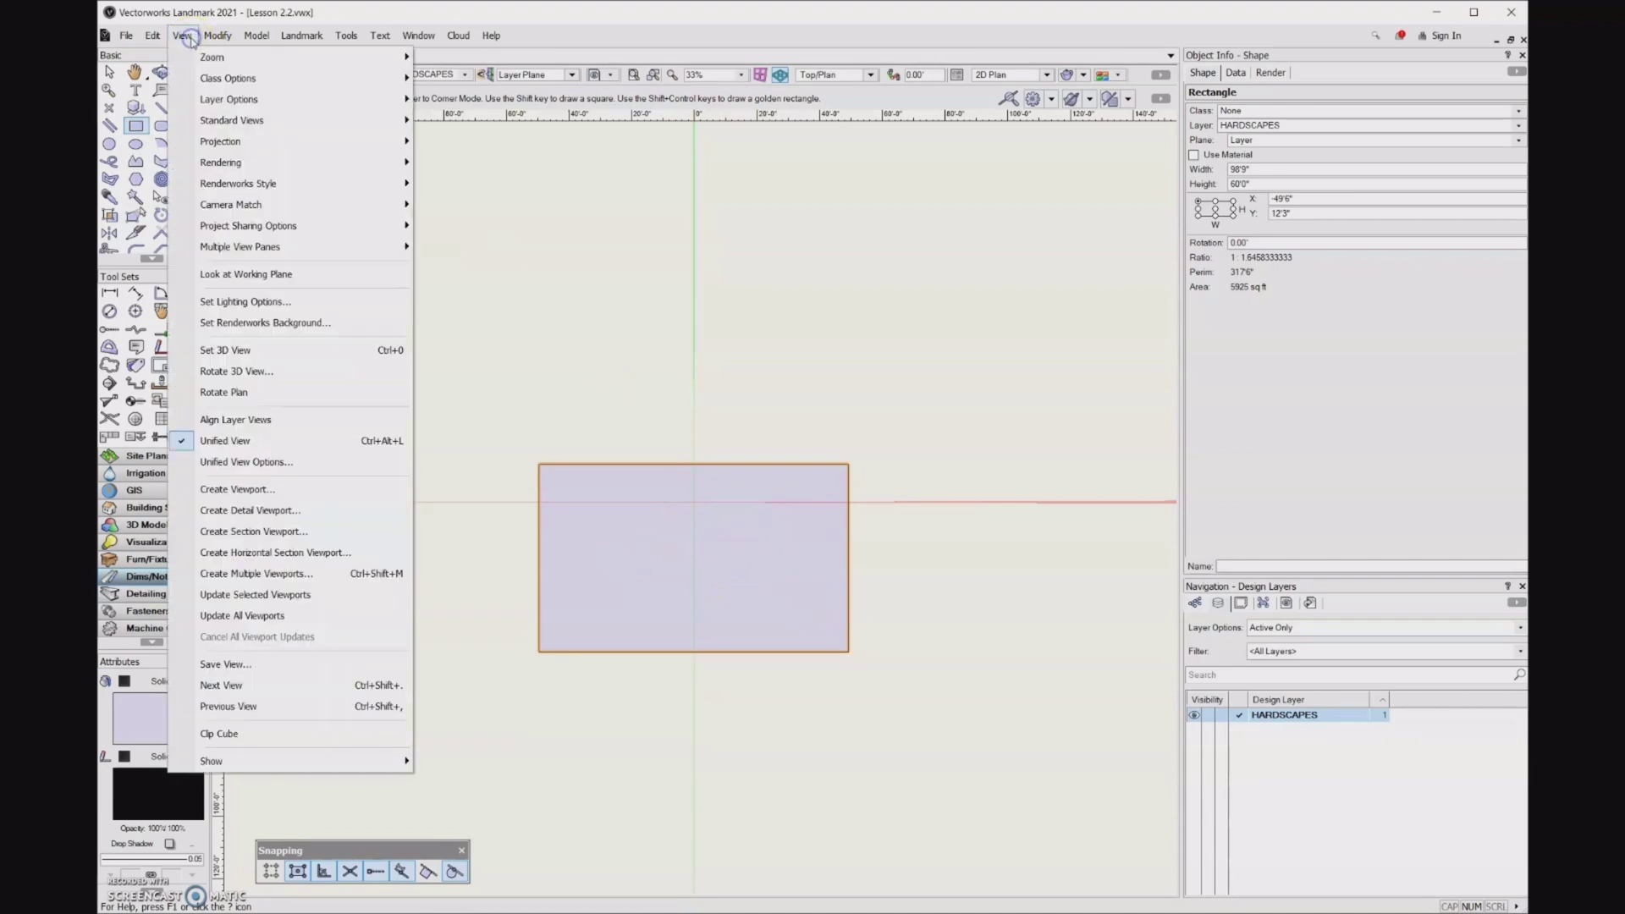
left_click(193, 490)
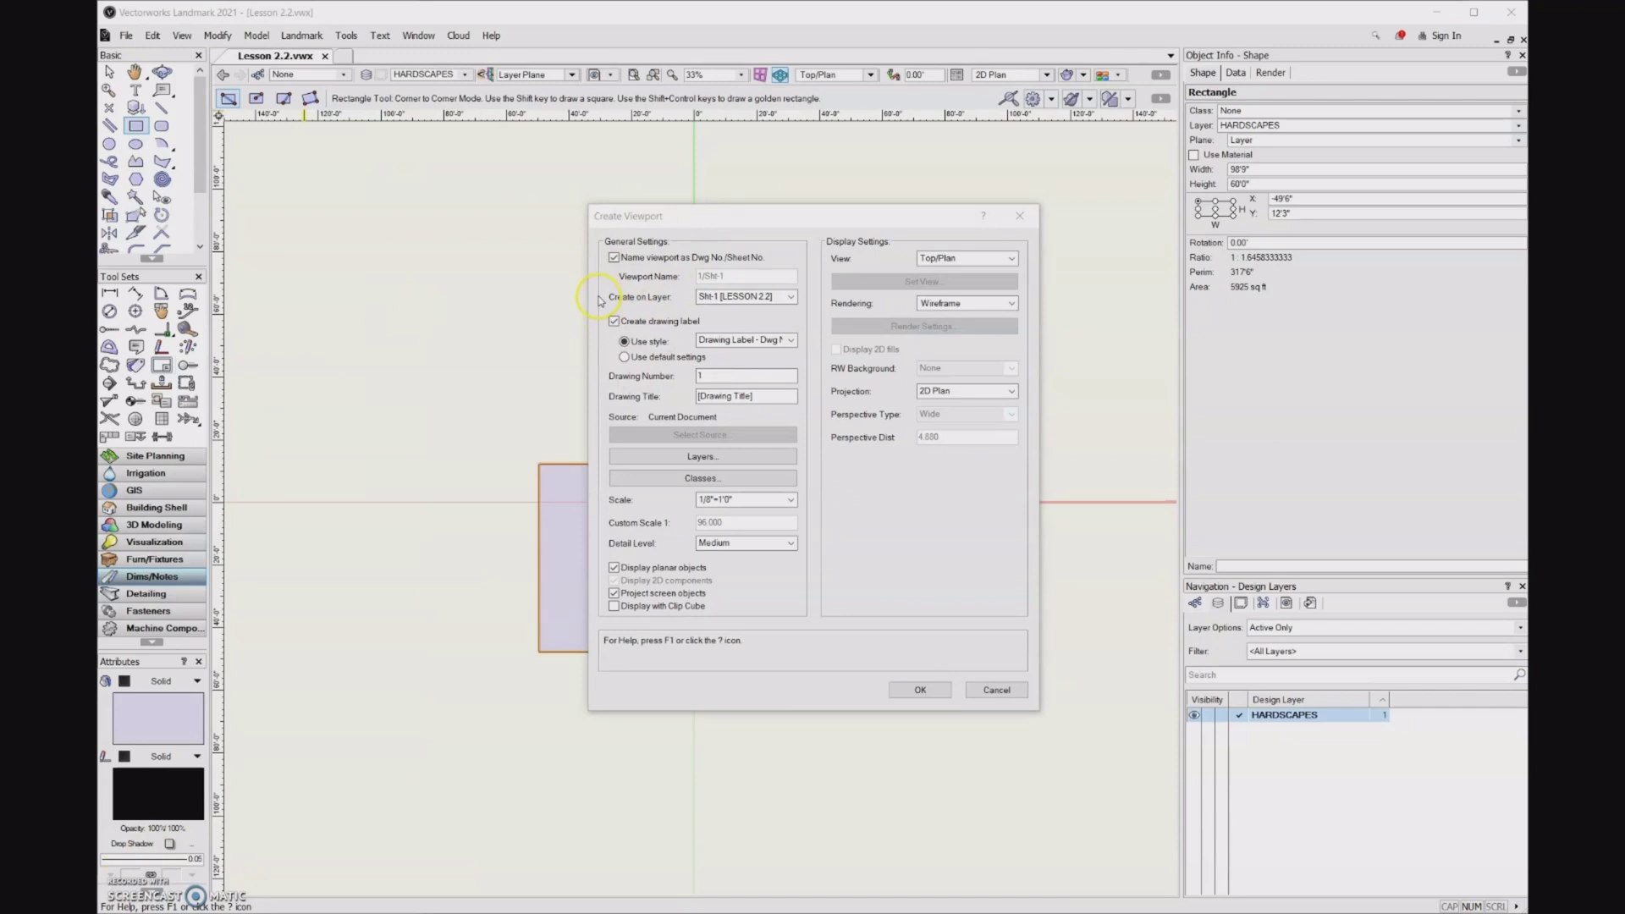
left_click(791, 297)
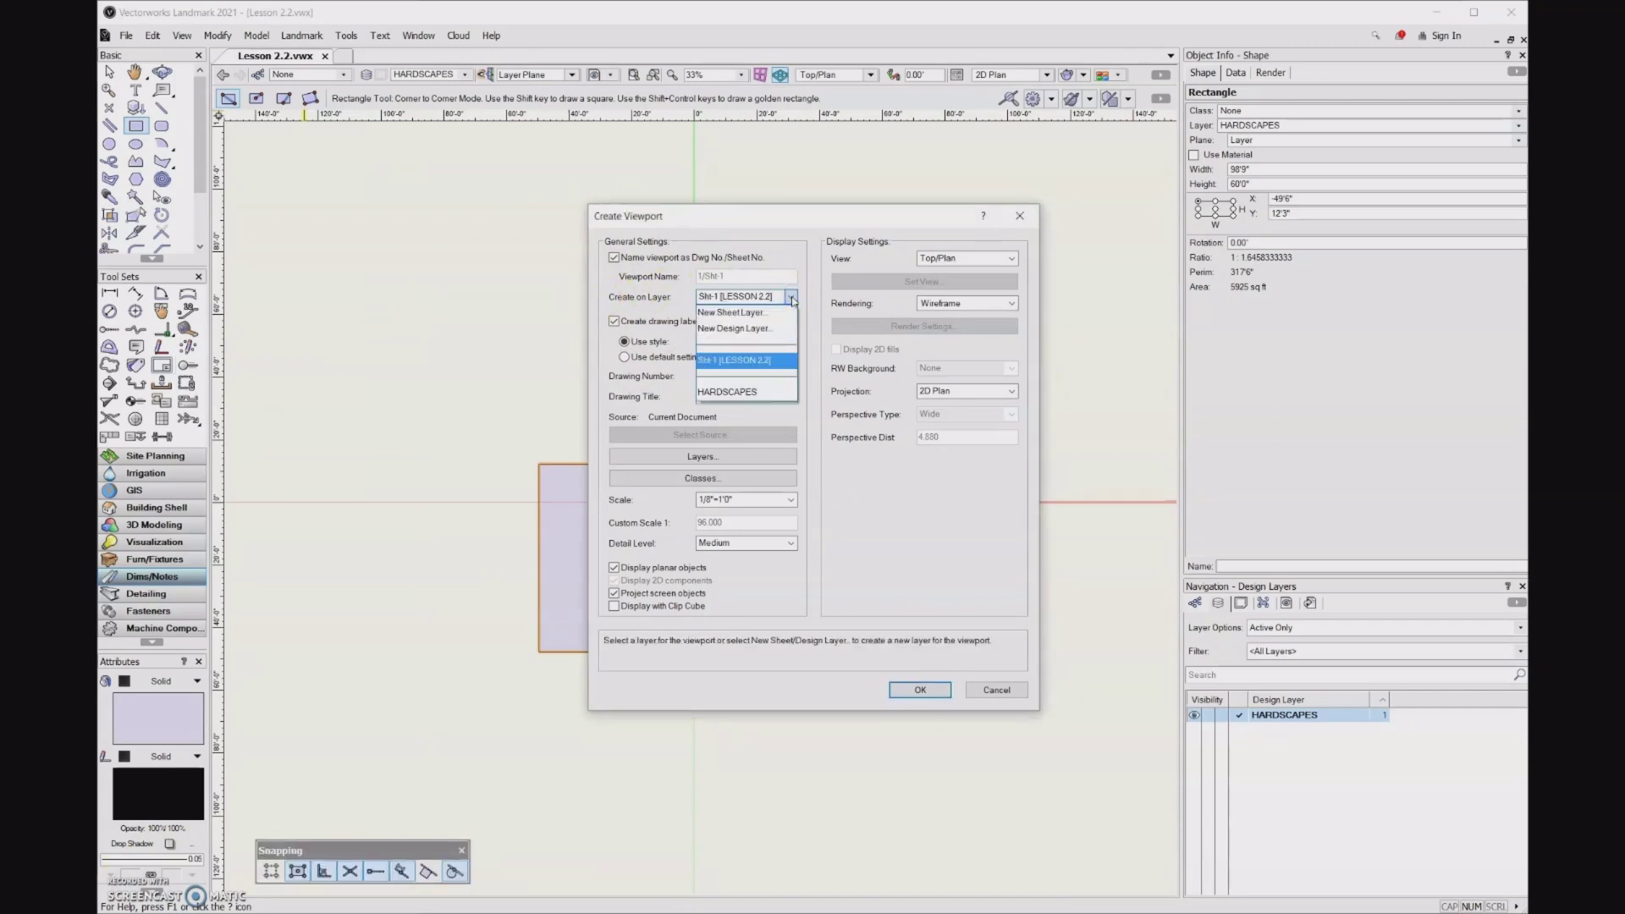
left_click(769, 363)
left_click(771, 320)
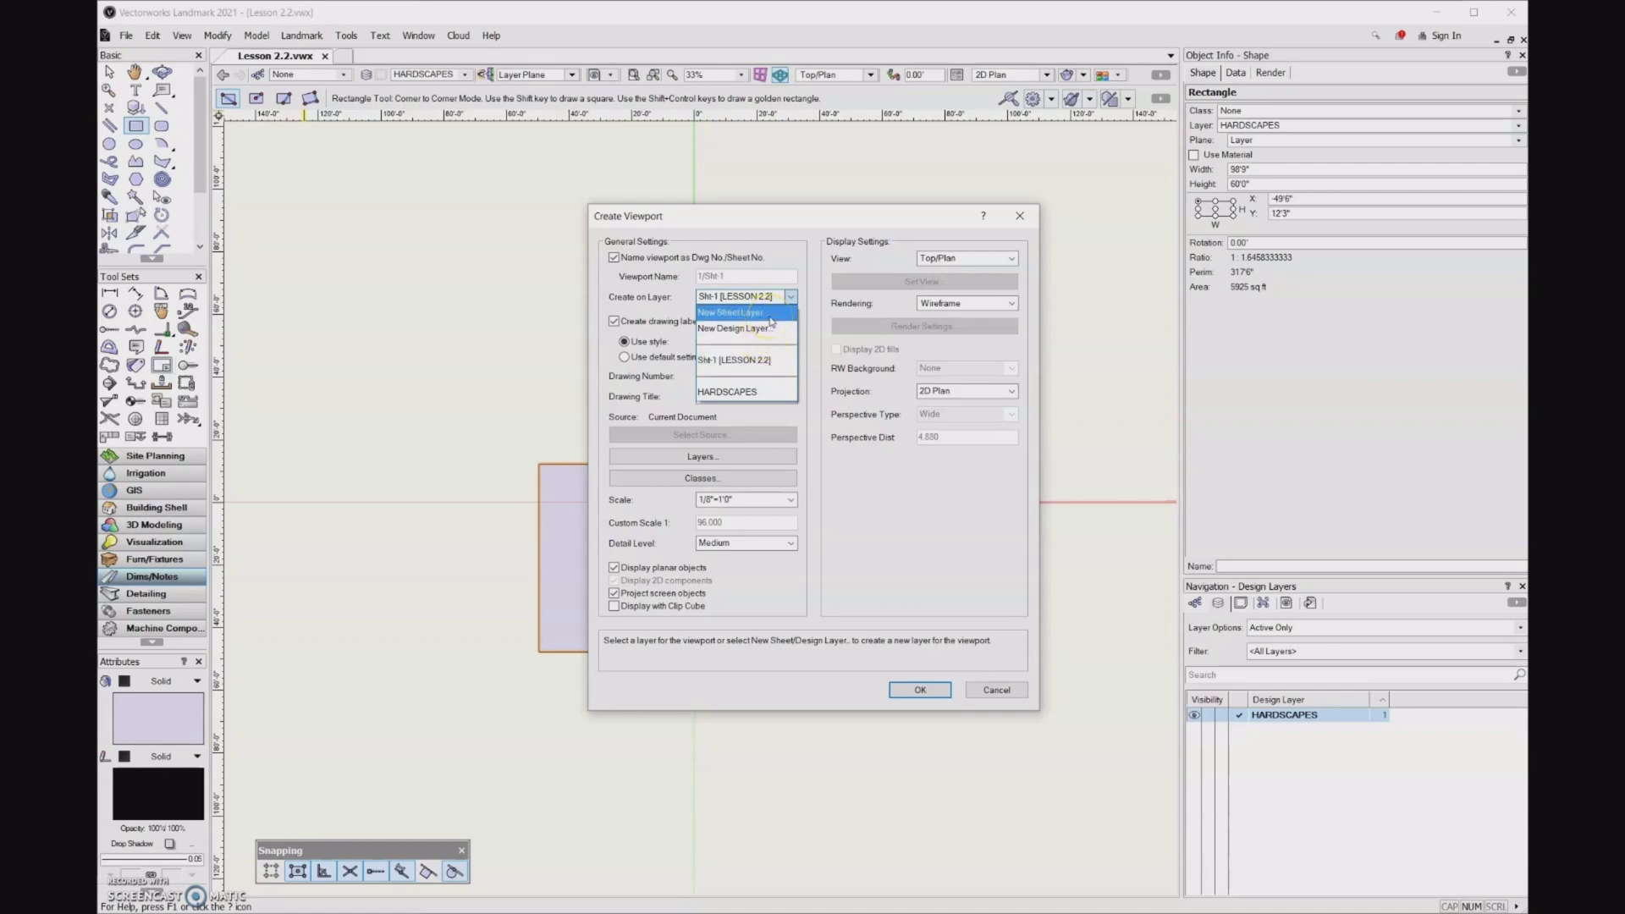
left_click(771, 364)
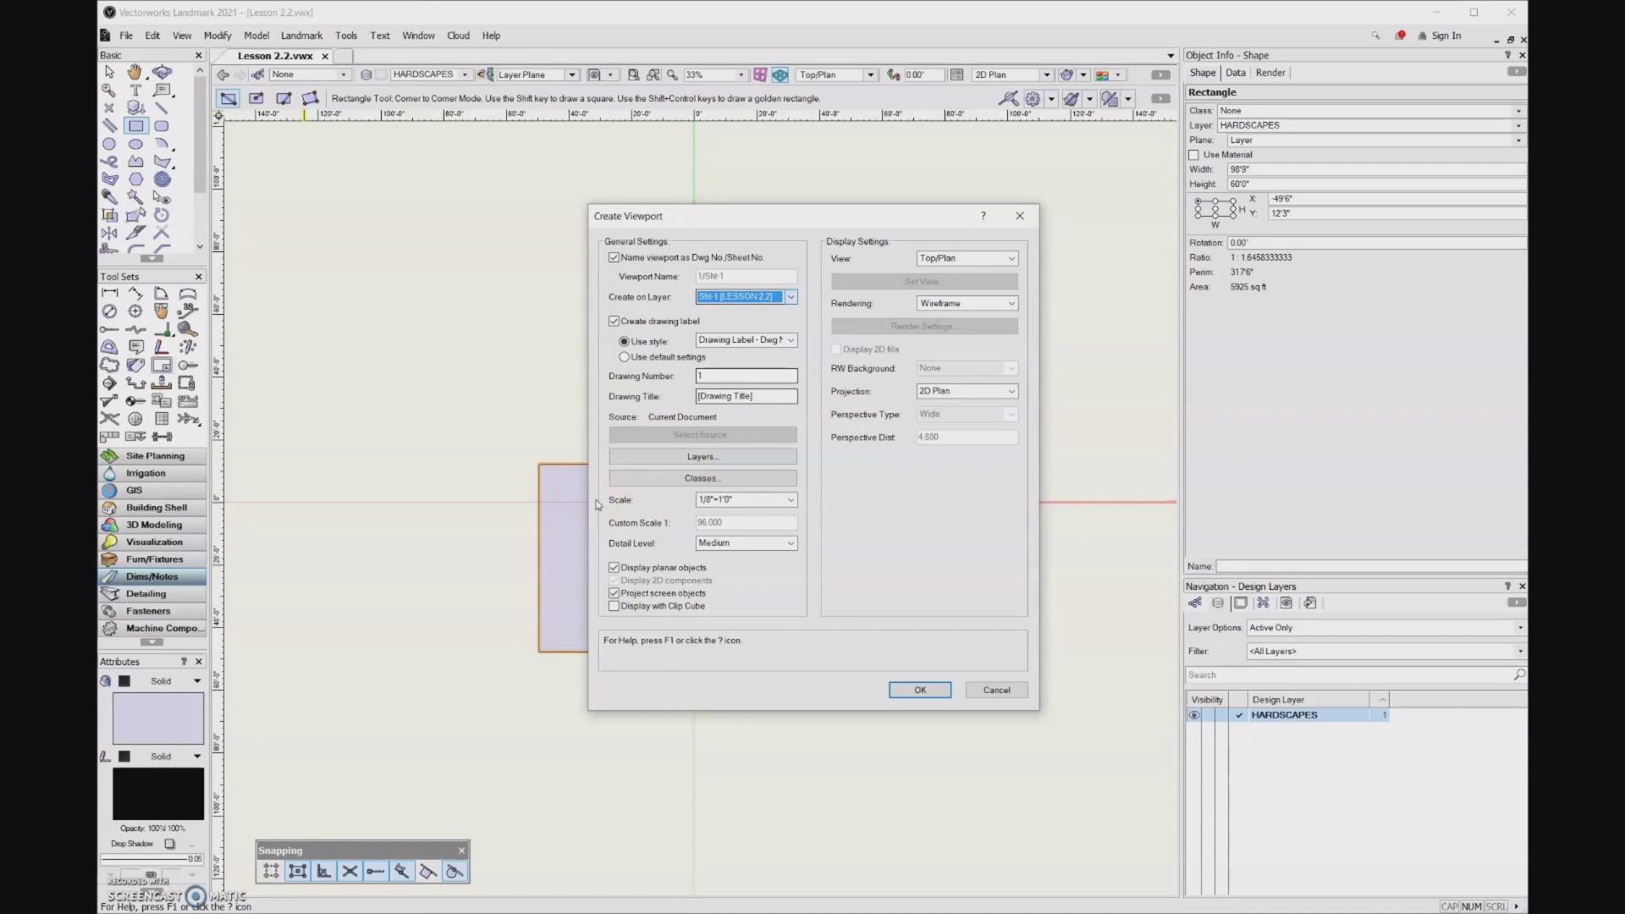
Set the new viewport's scale to 1/4"=1'0" and create the viewport.
left_click(791, 501)
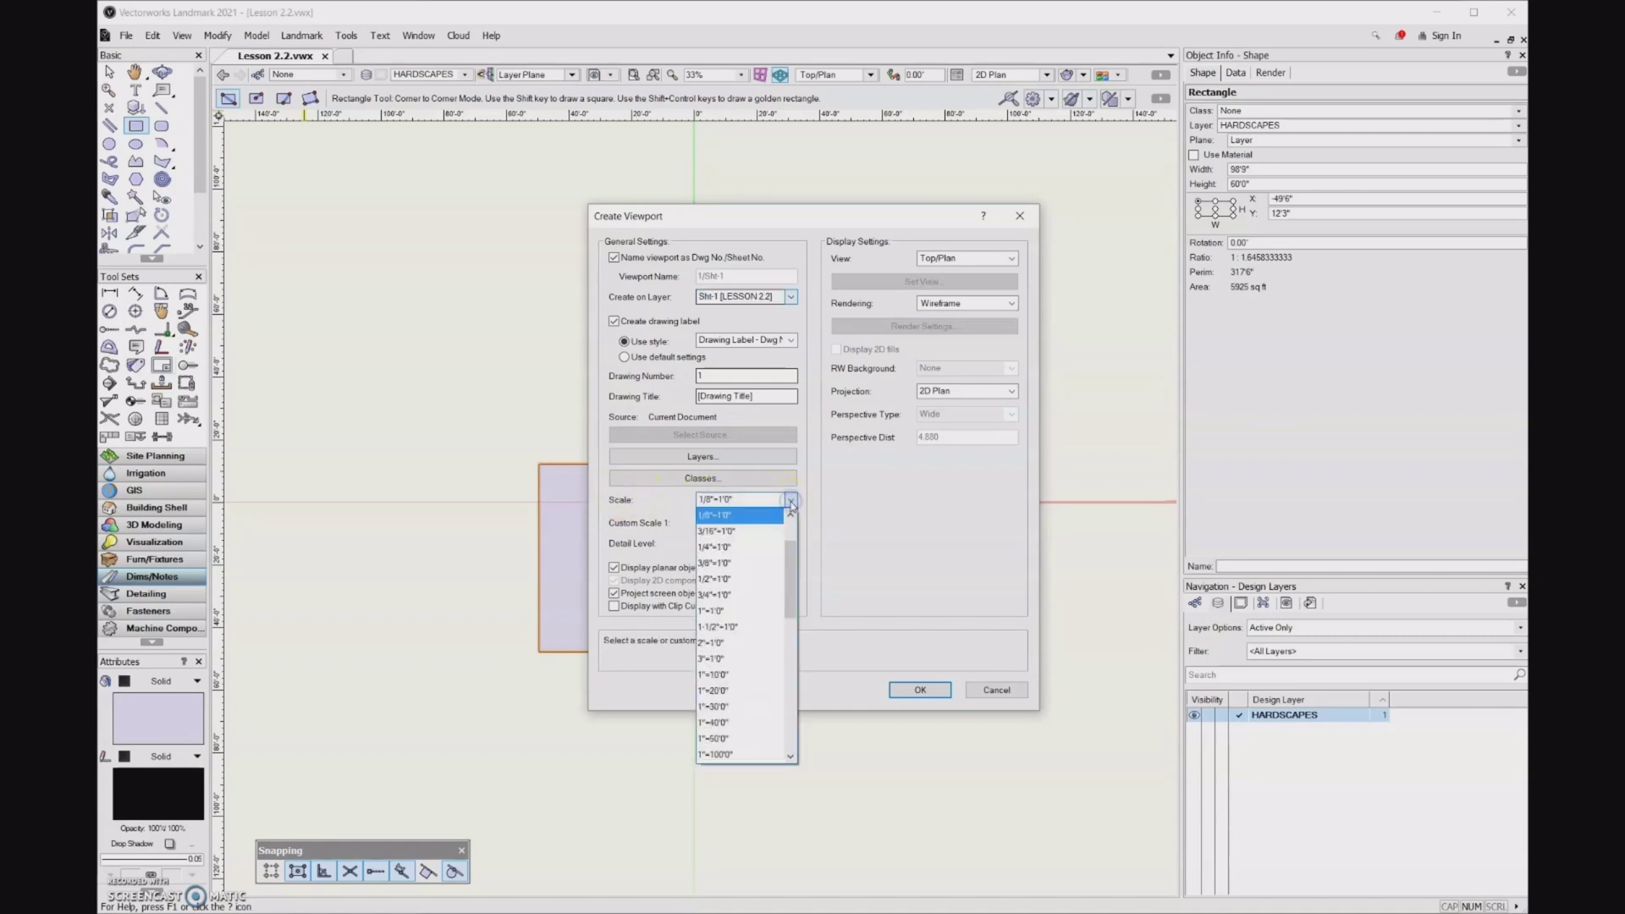
left_click(745, 550)
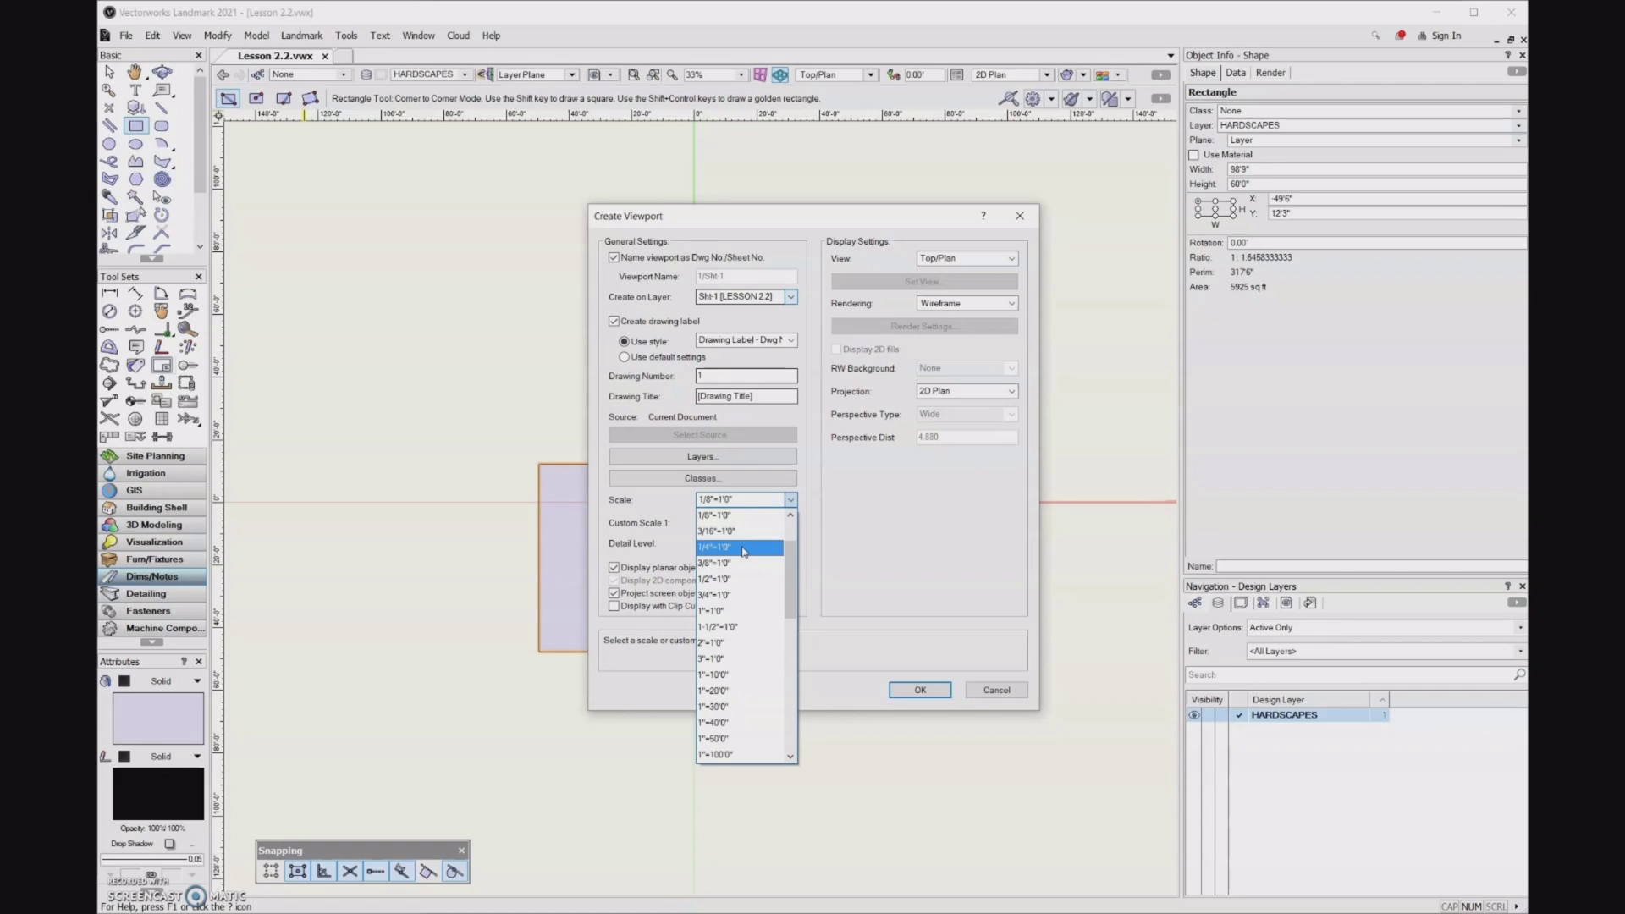
scroll(748, 556, "down", 1)
left_click(755, 518)
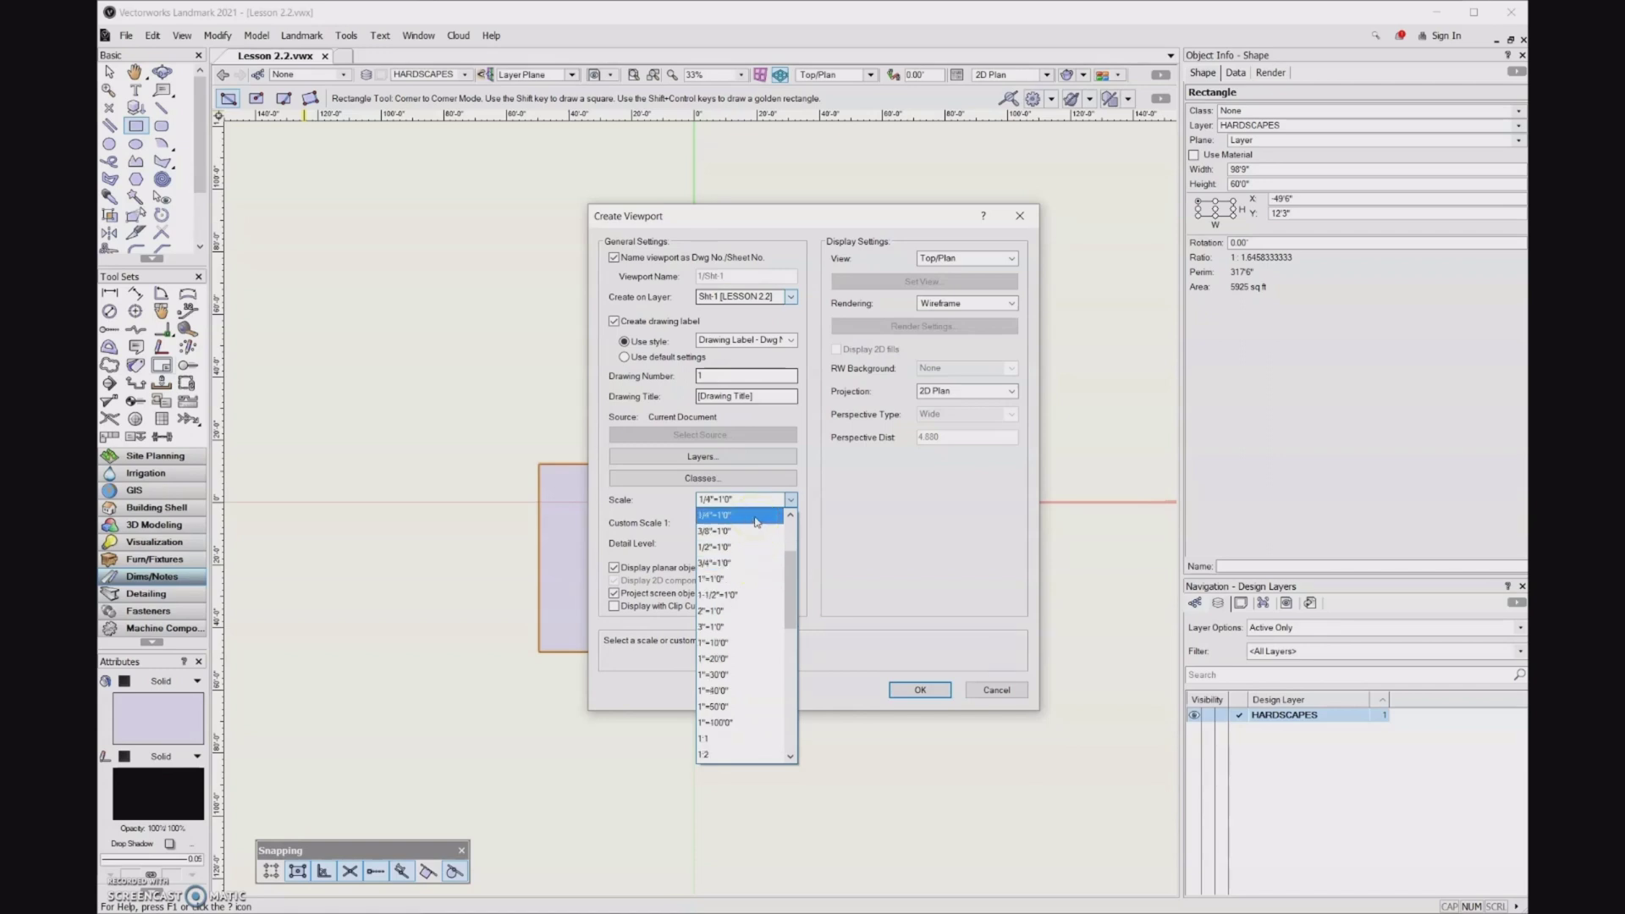
left_click(755, 518)
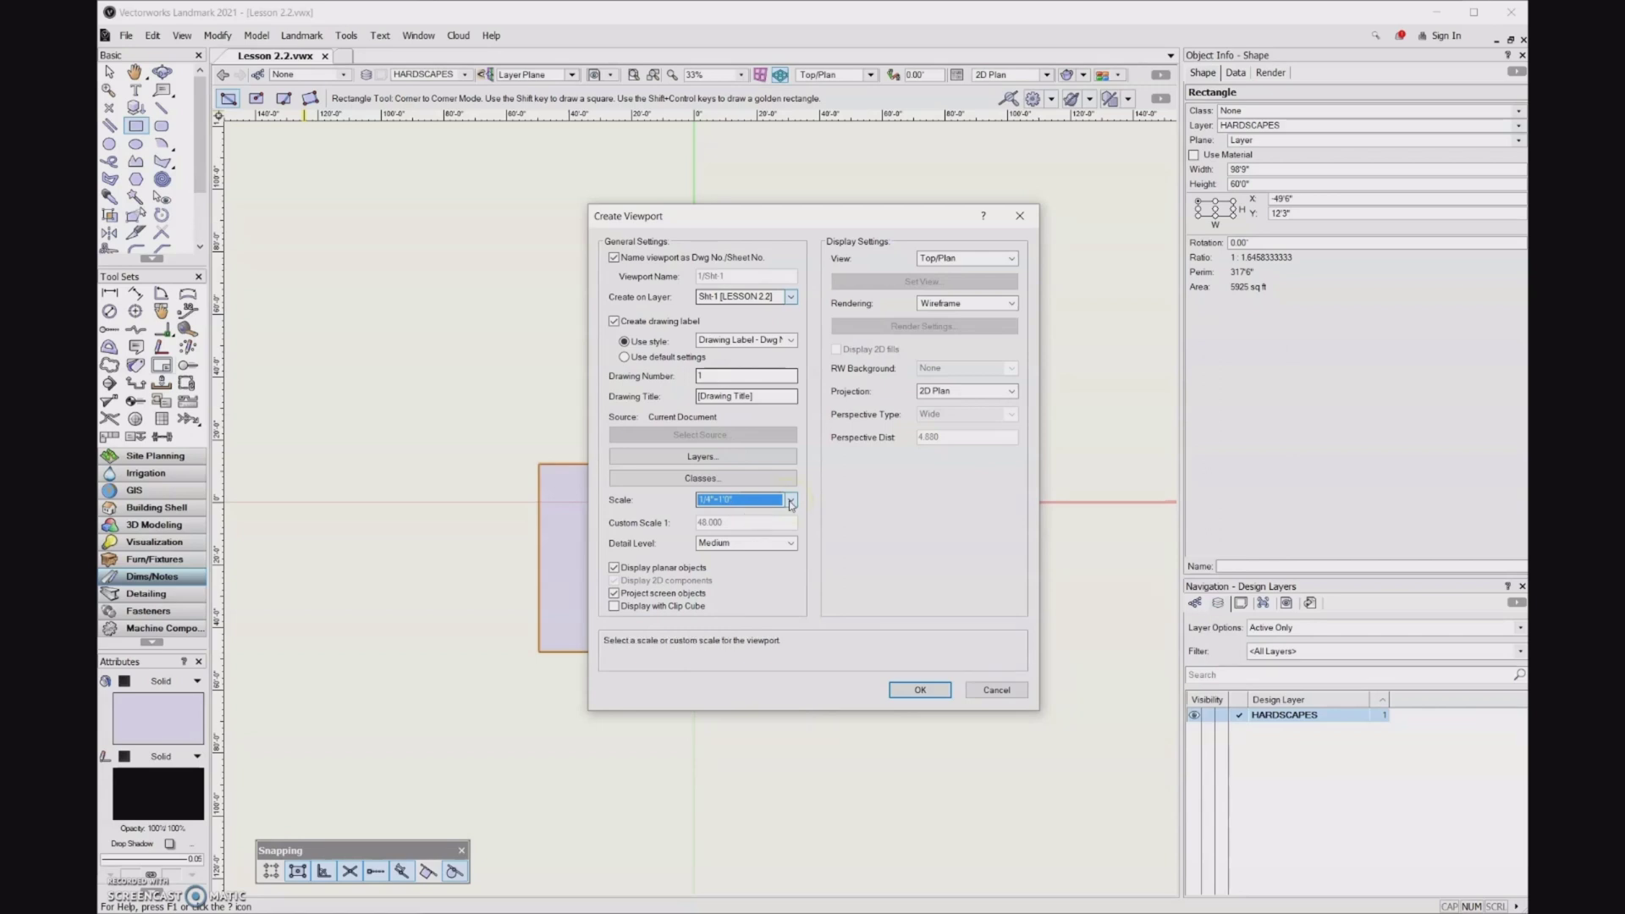
left_click(946, 689)
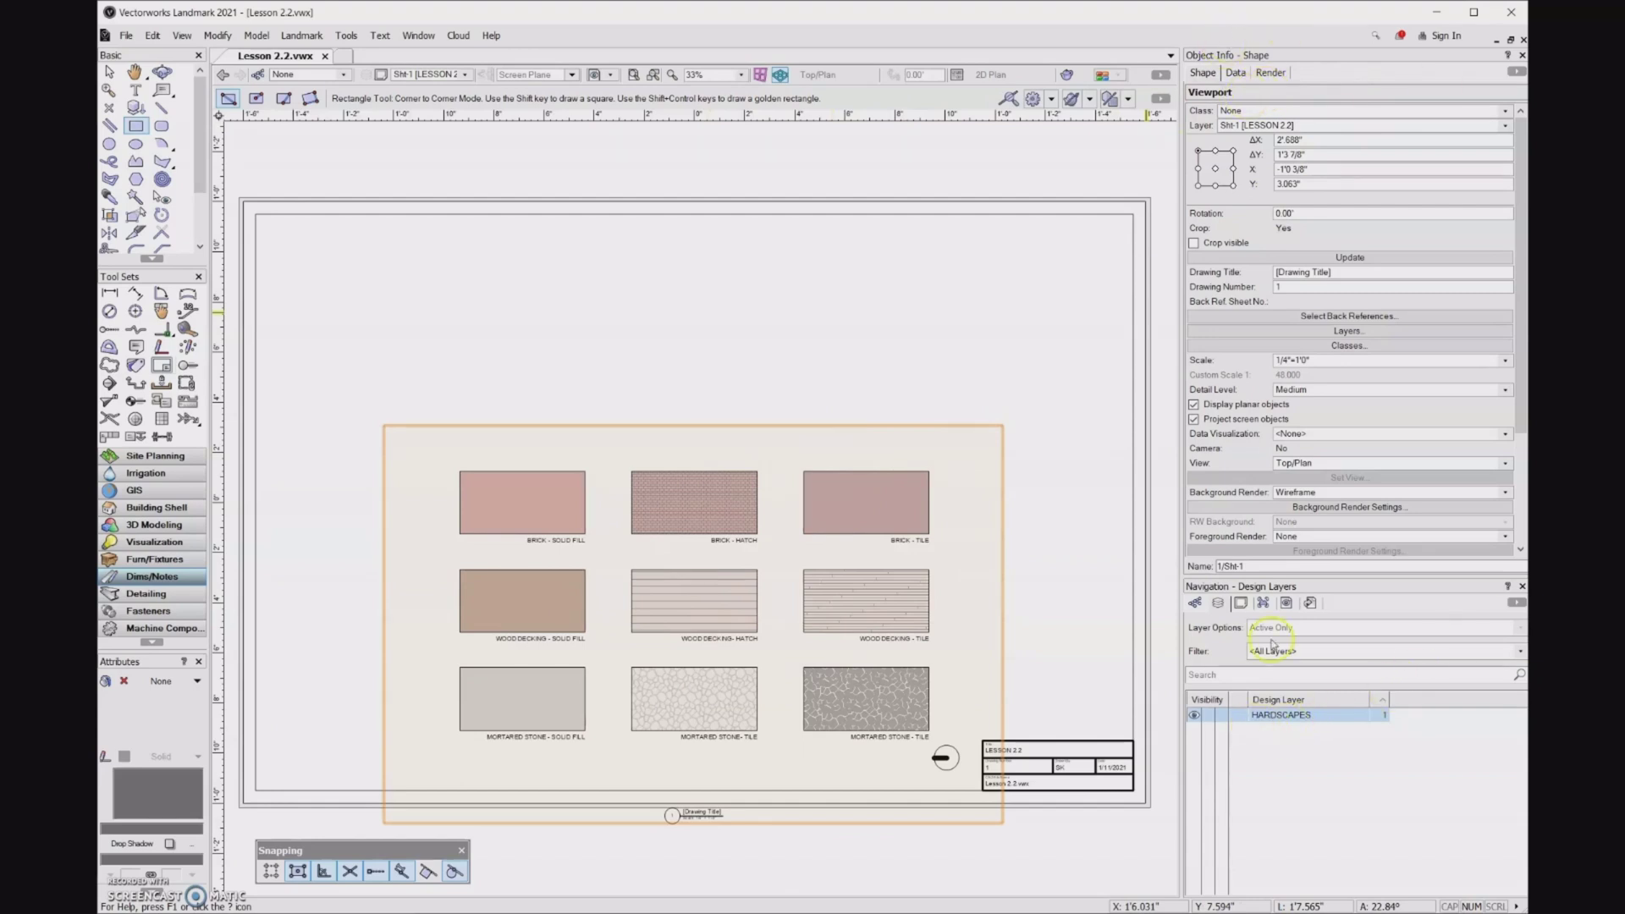
List the sheet layers and centre the viewport on the sheet by placing its centre point at X 0, Y 0.
left_click(1241, 602)
left_click(1213, 694)
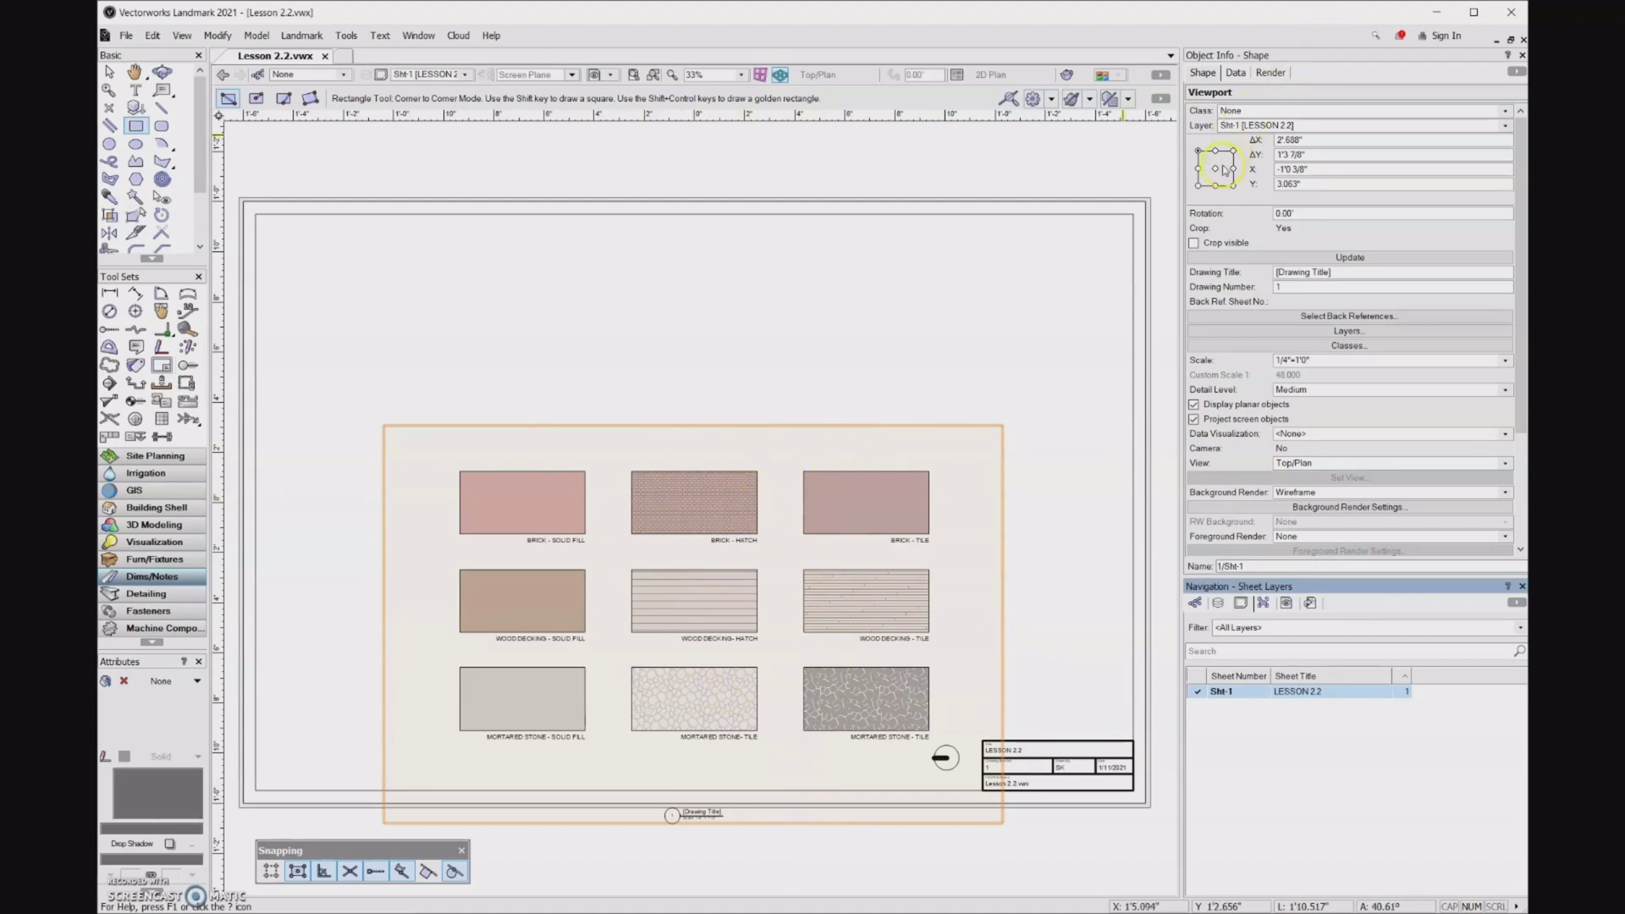
left_click(1216, 169)
left_click(1216, 170)
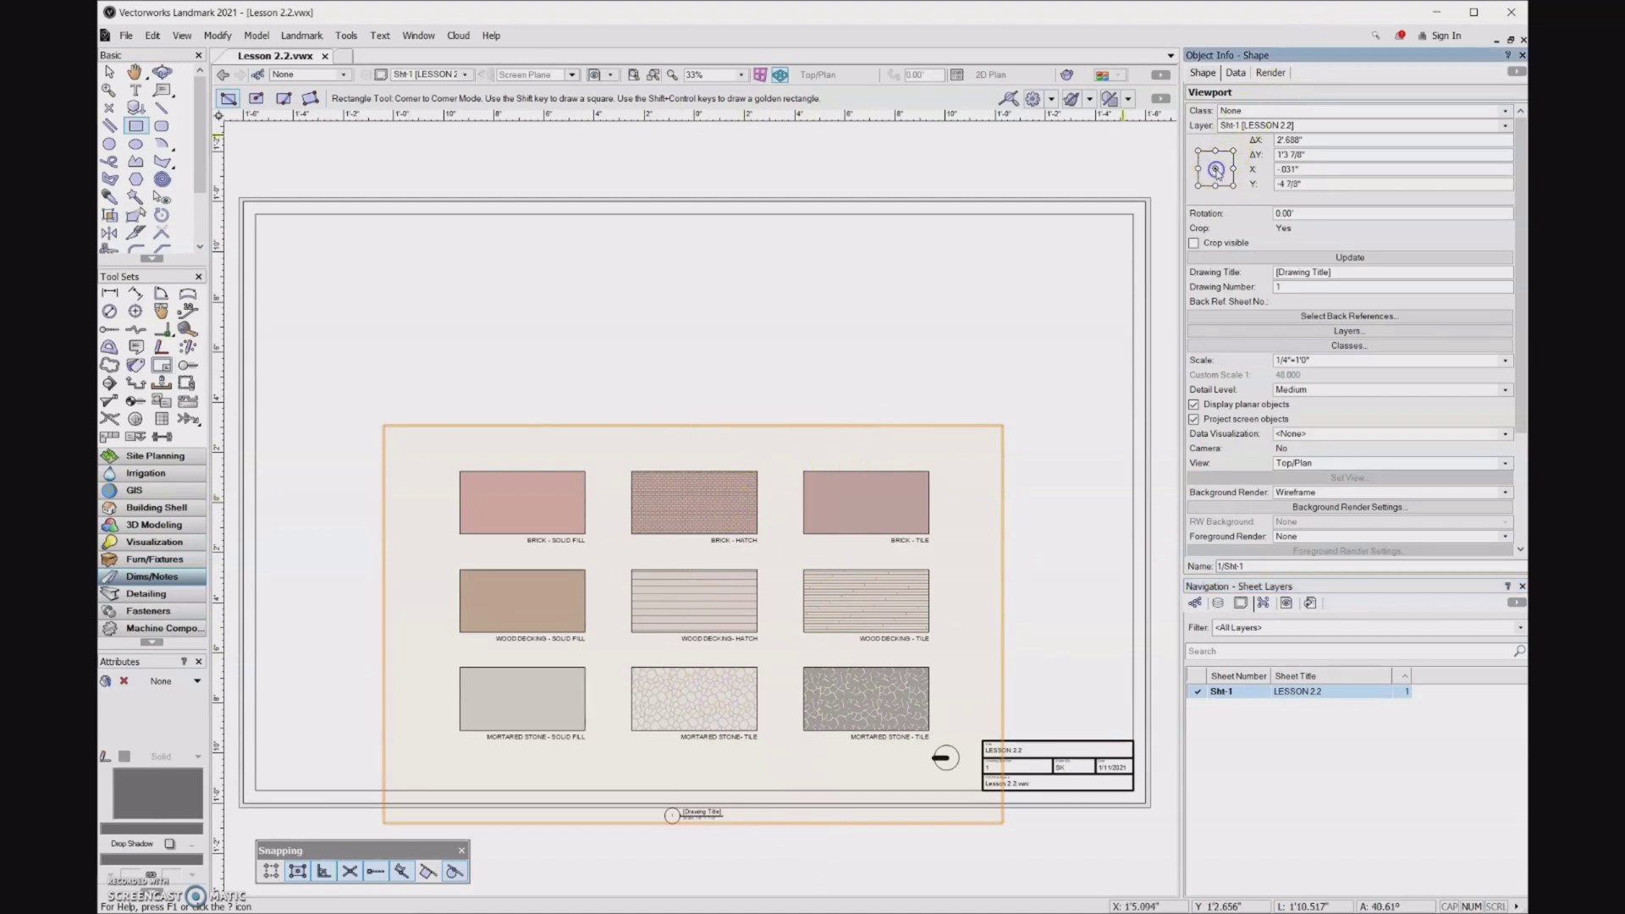
left_click(1287, 170)
type("0")
key("Tab")
type("0")
key("Tab")
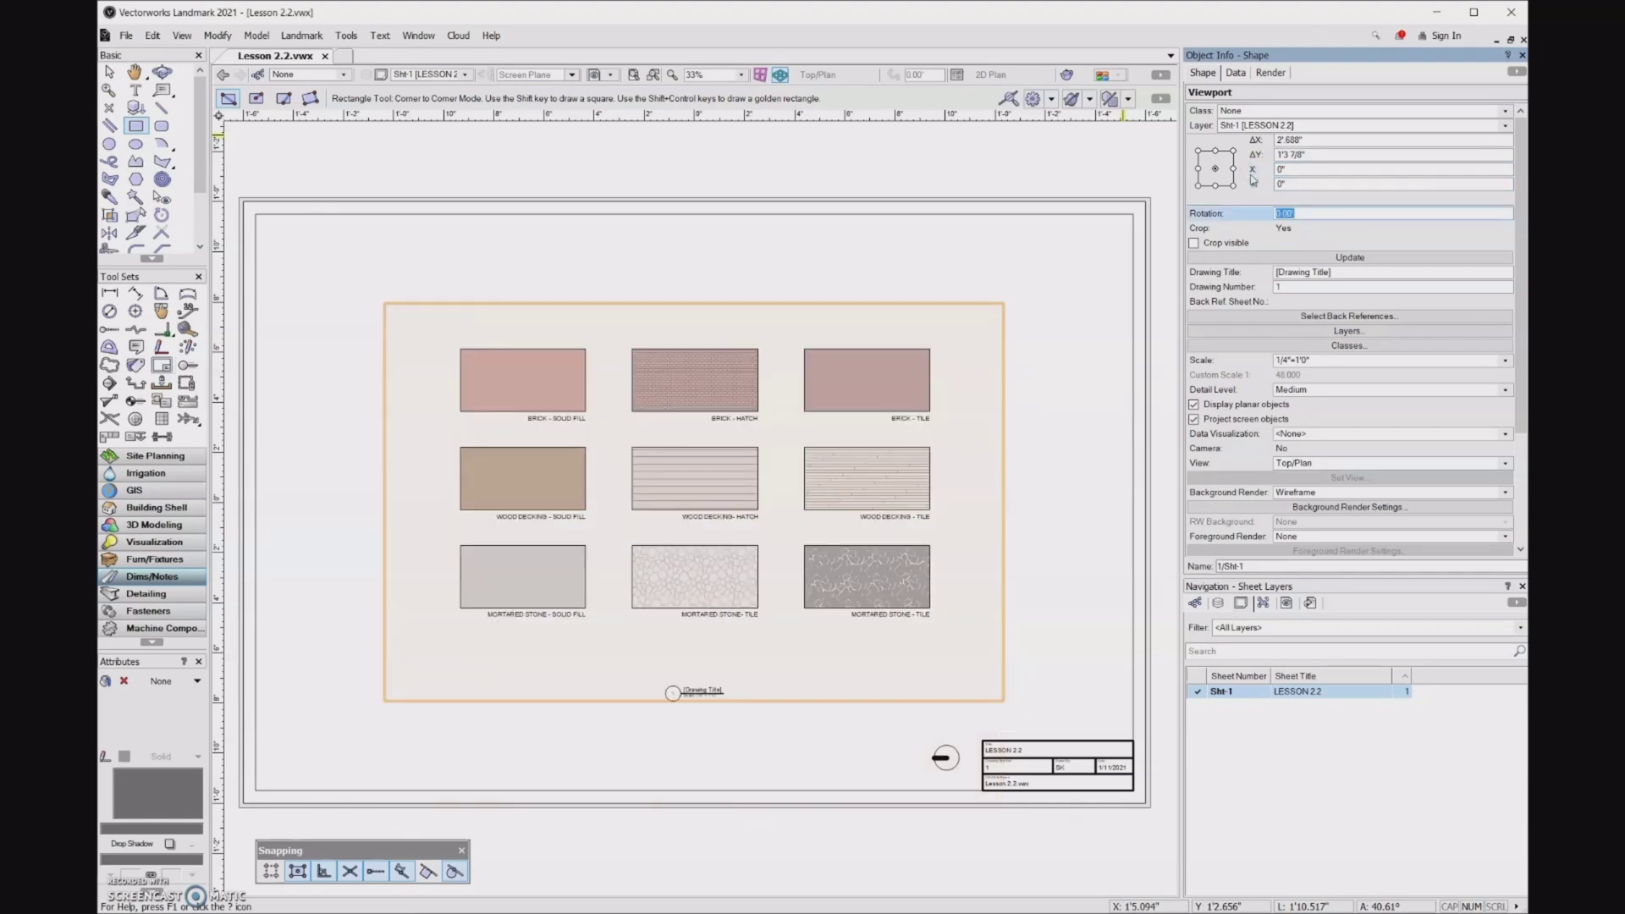
Delete the drawing label from the viewport's annotations and return to the sheet.
scroll(728, 728, "up", 2)
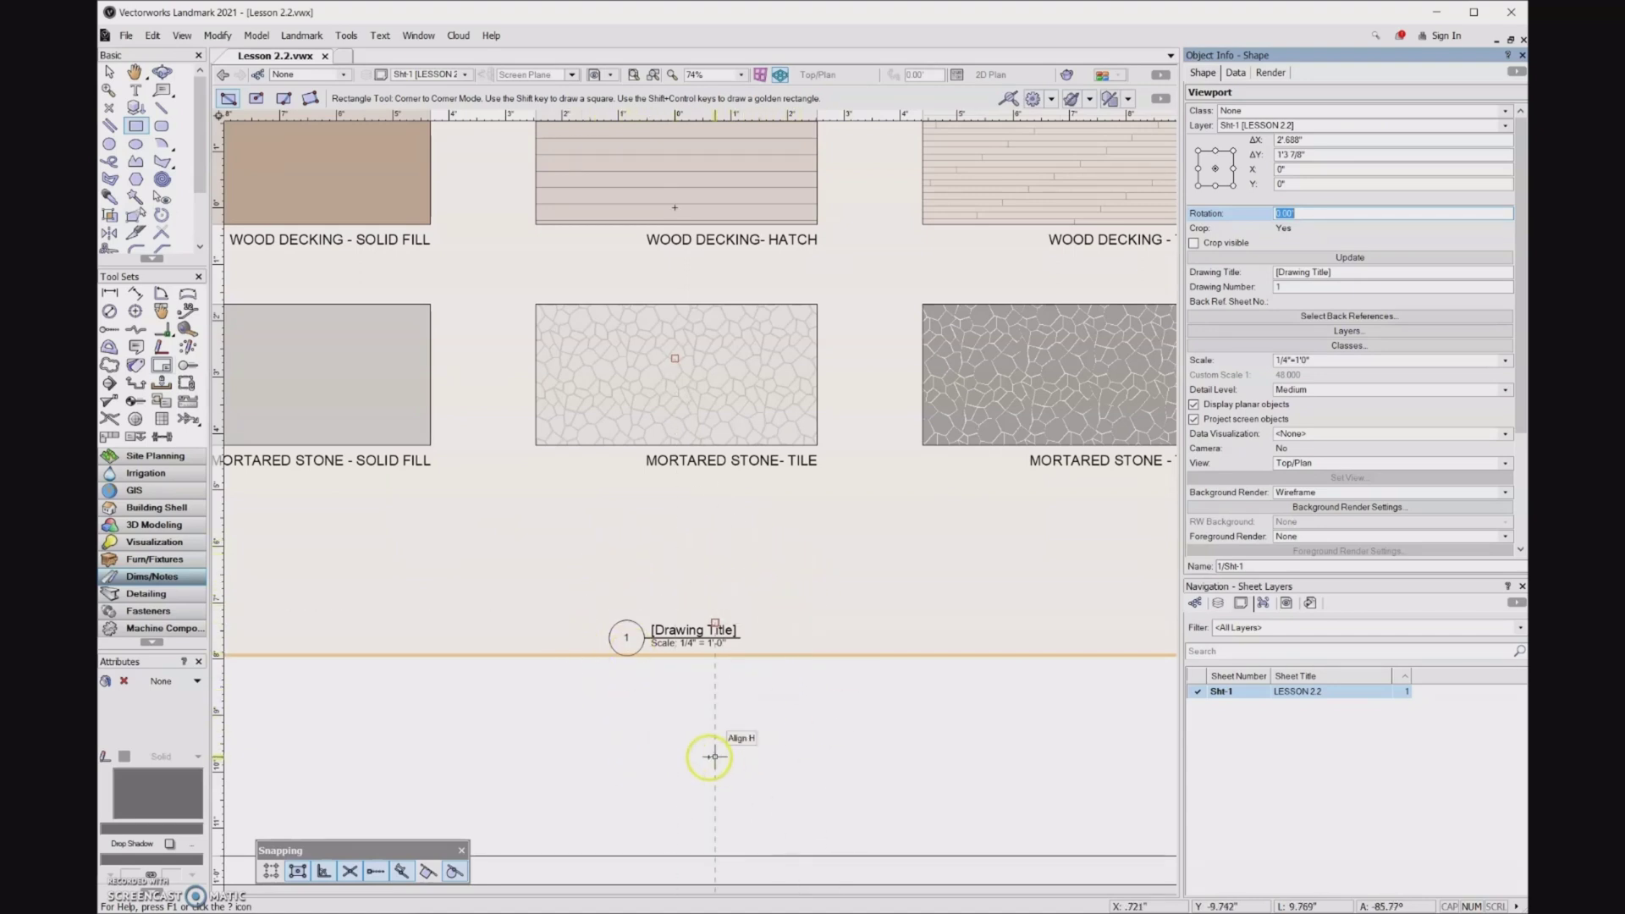
scroll(714, 755, "down", 2)
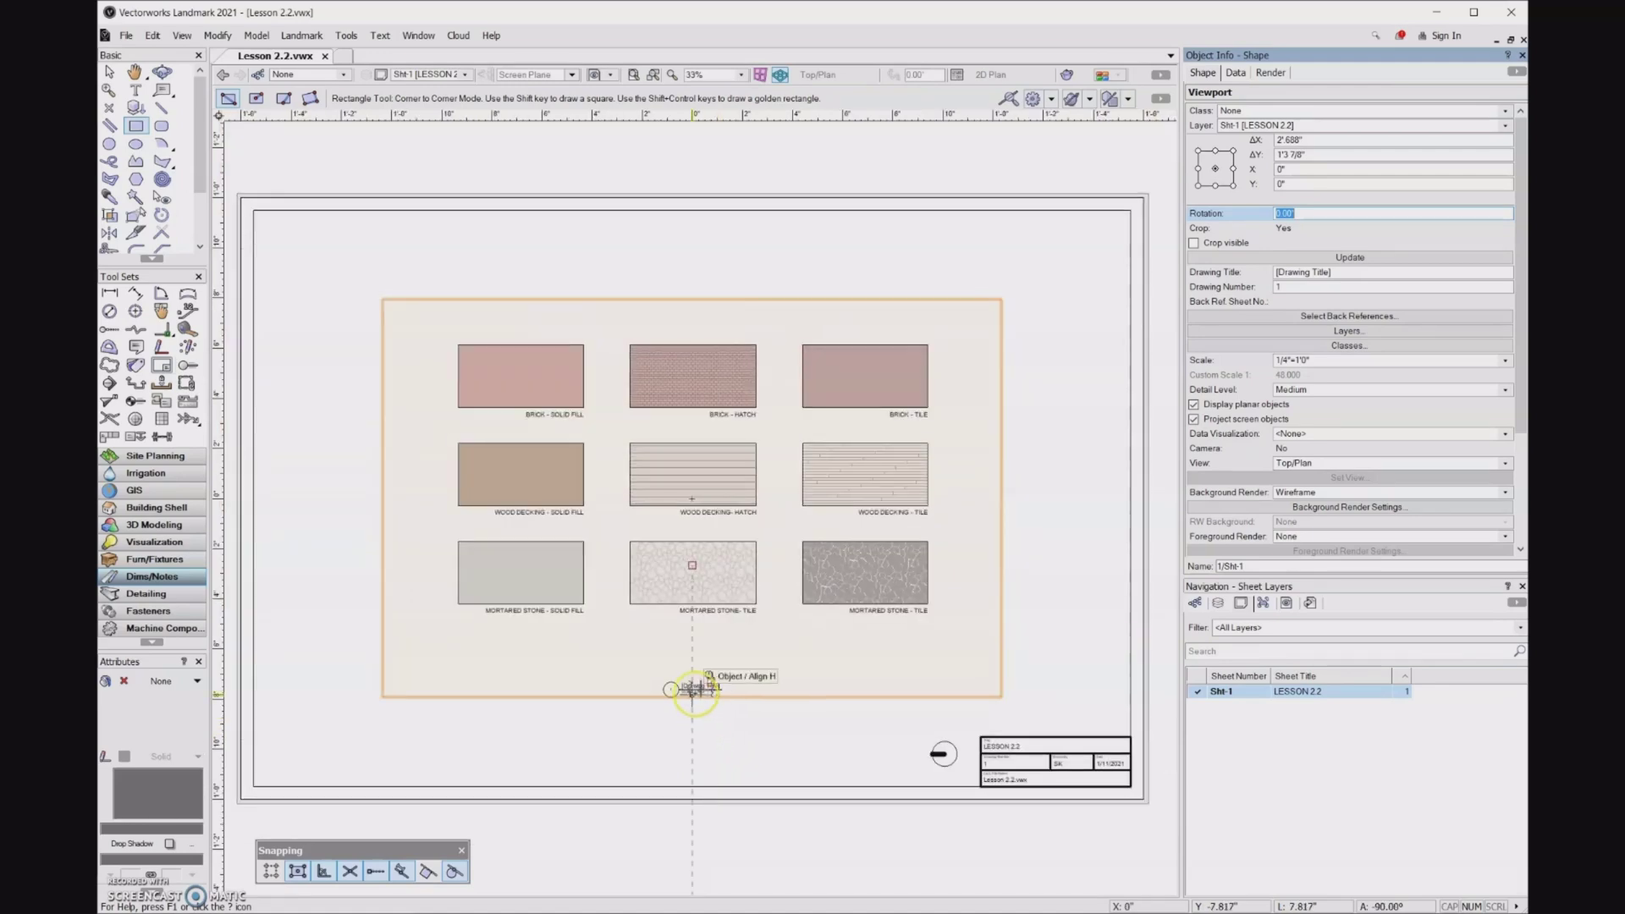
right_click(694, 689)
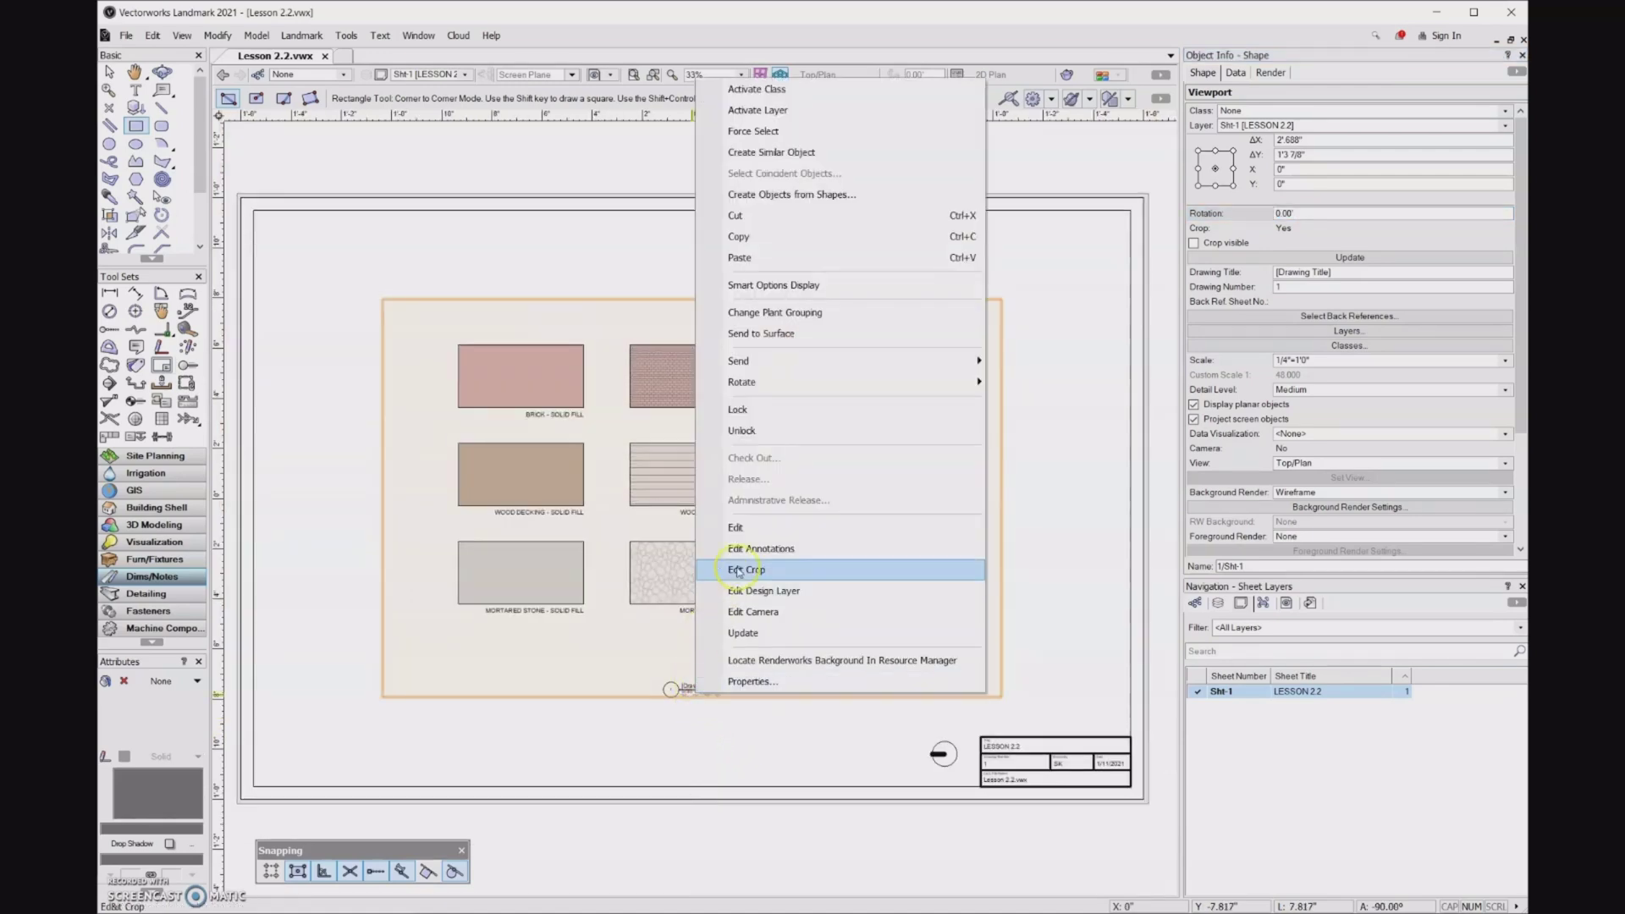
left_click(810, 553)
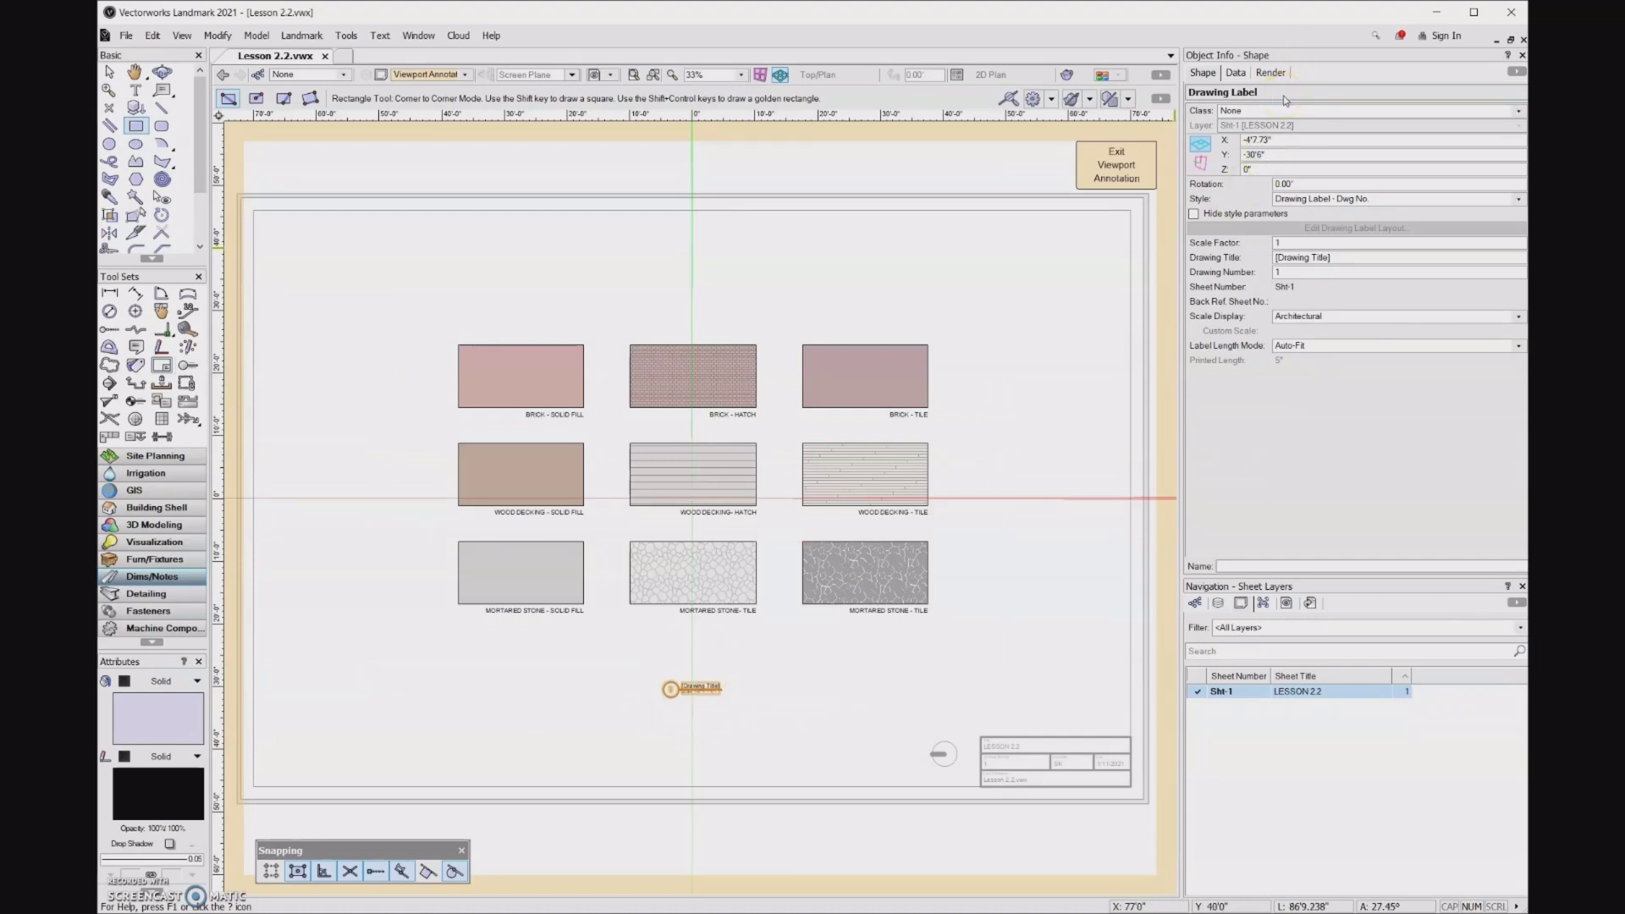
key("Delete")
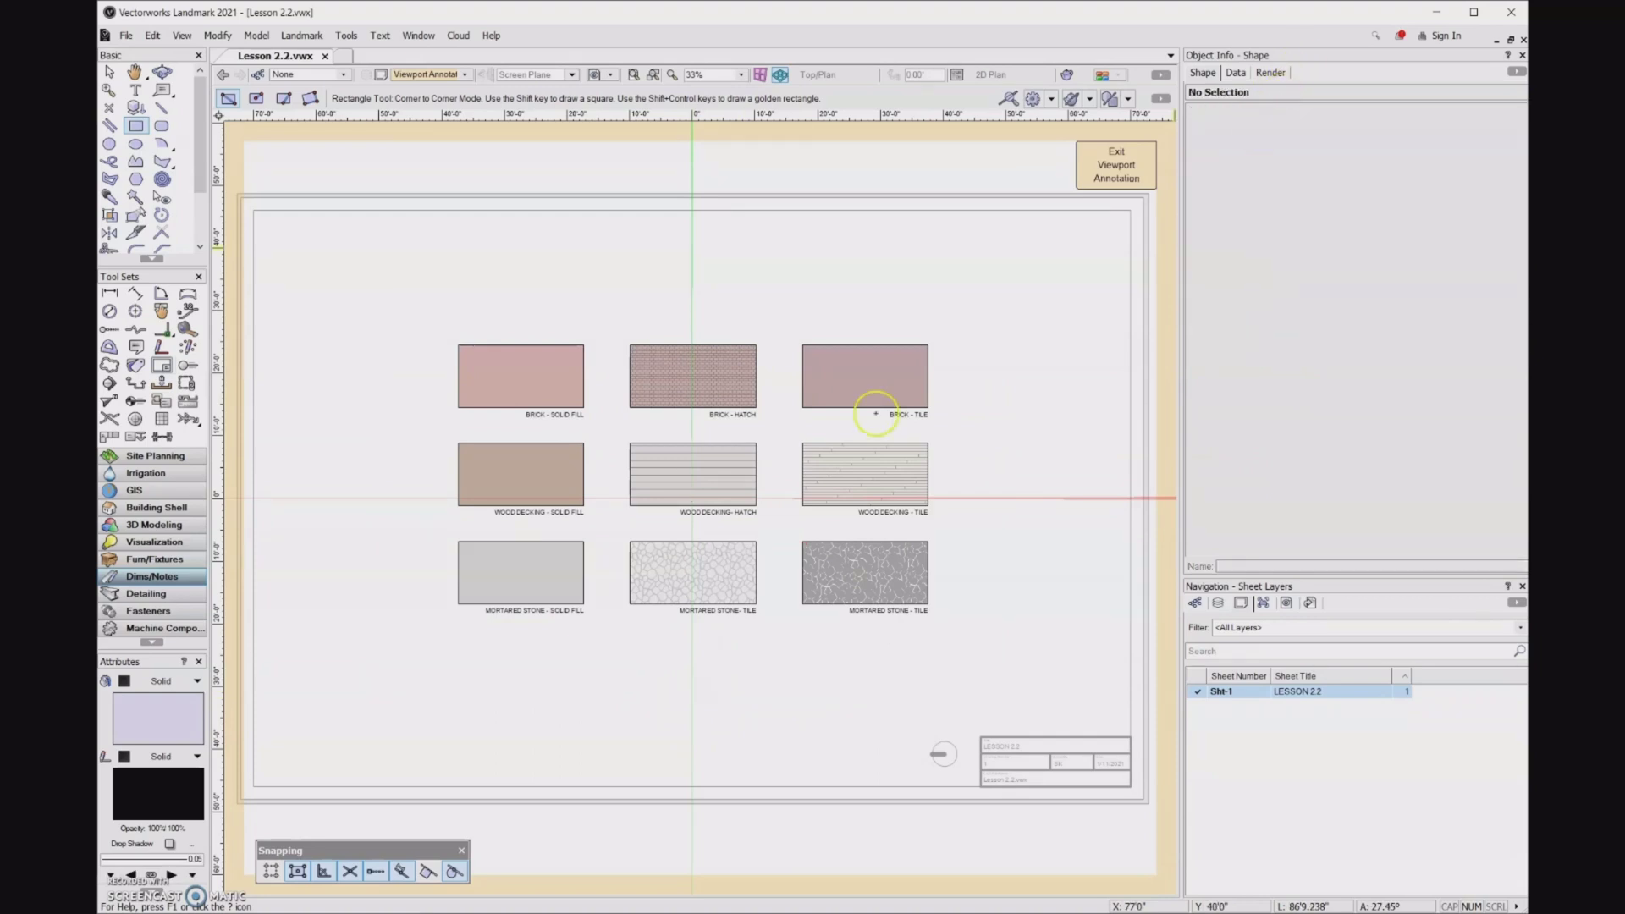
left_click(1146, 165)
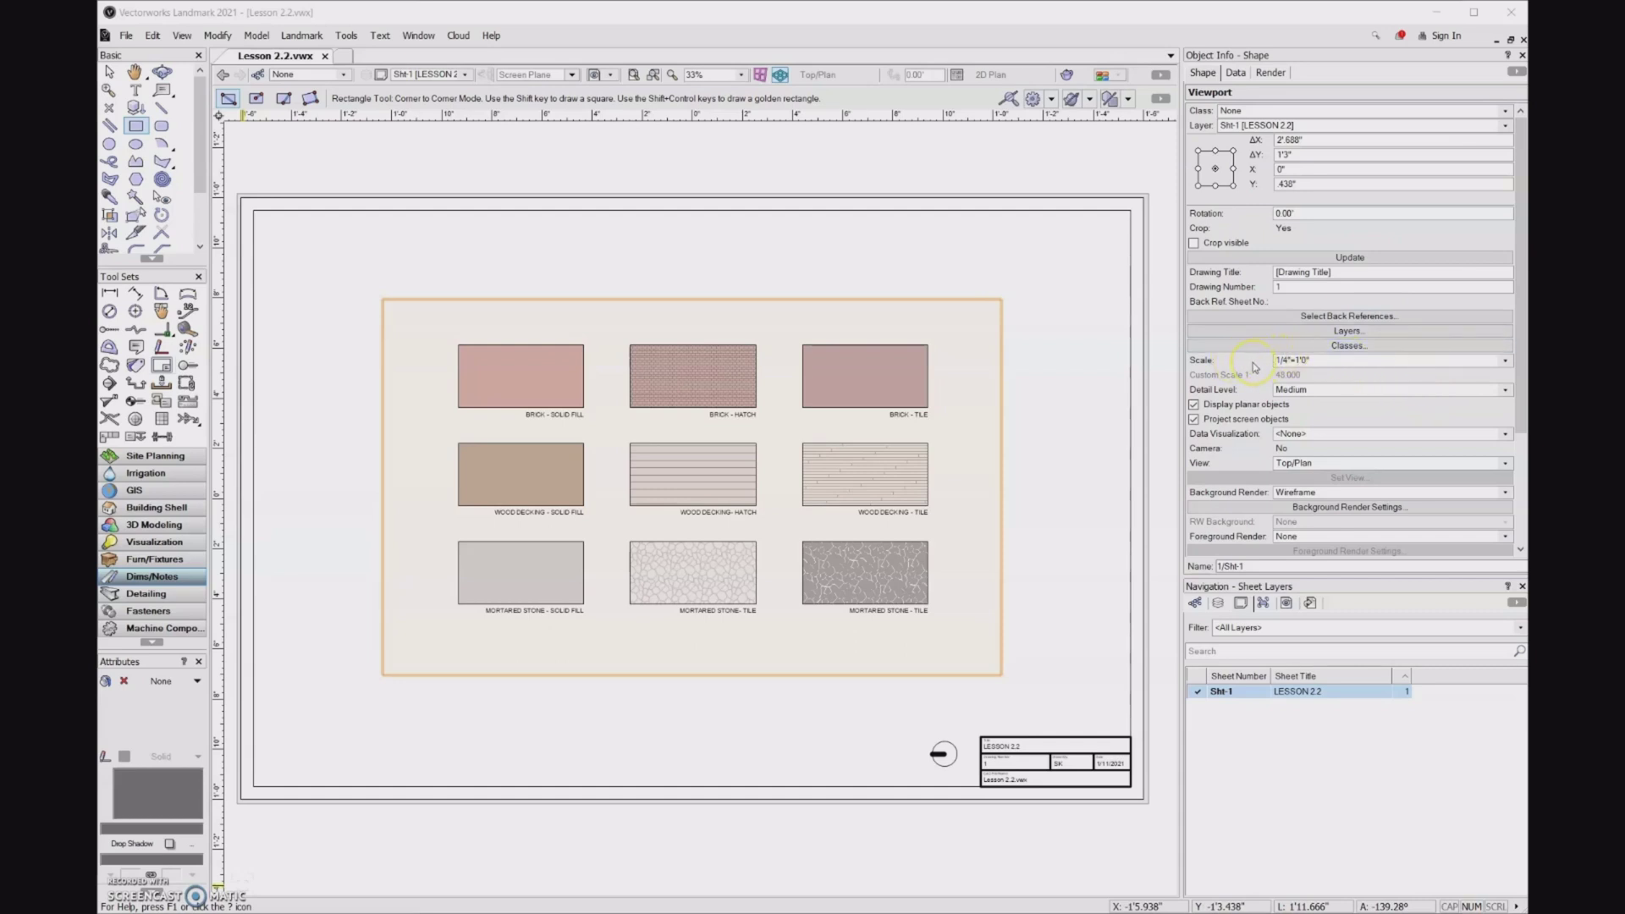
Try the viewport at a scale of 1/8"=1'0" and set it back to 1/4"=1'0".
left_click(1369, 360)
left_click(1504, 362)
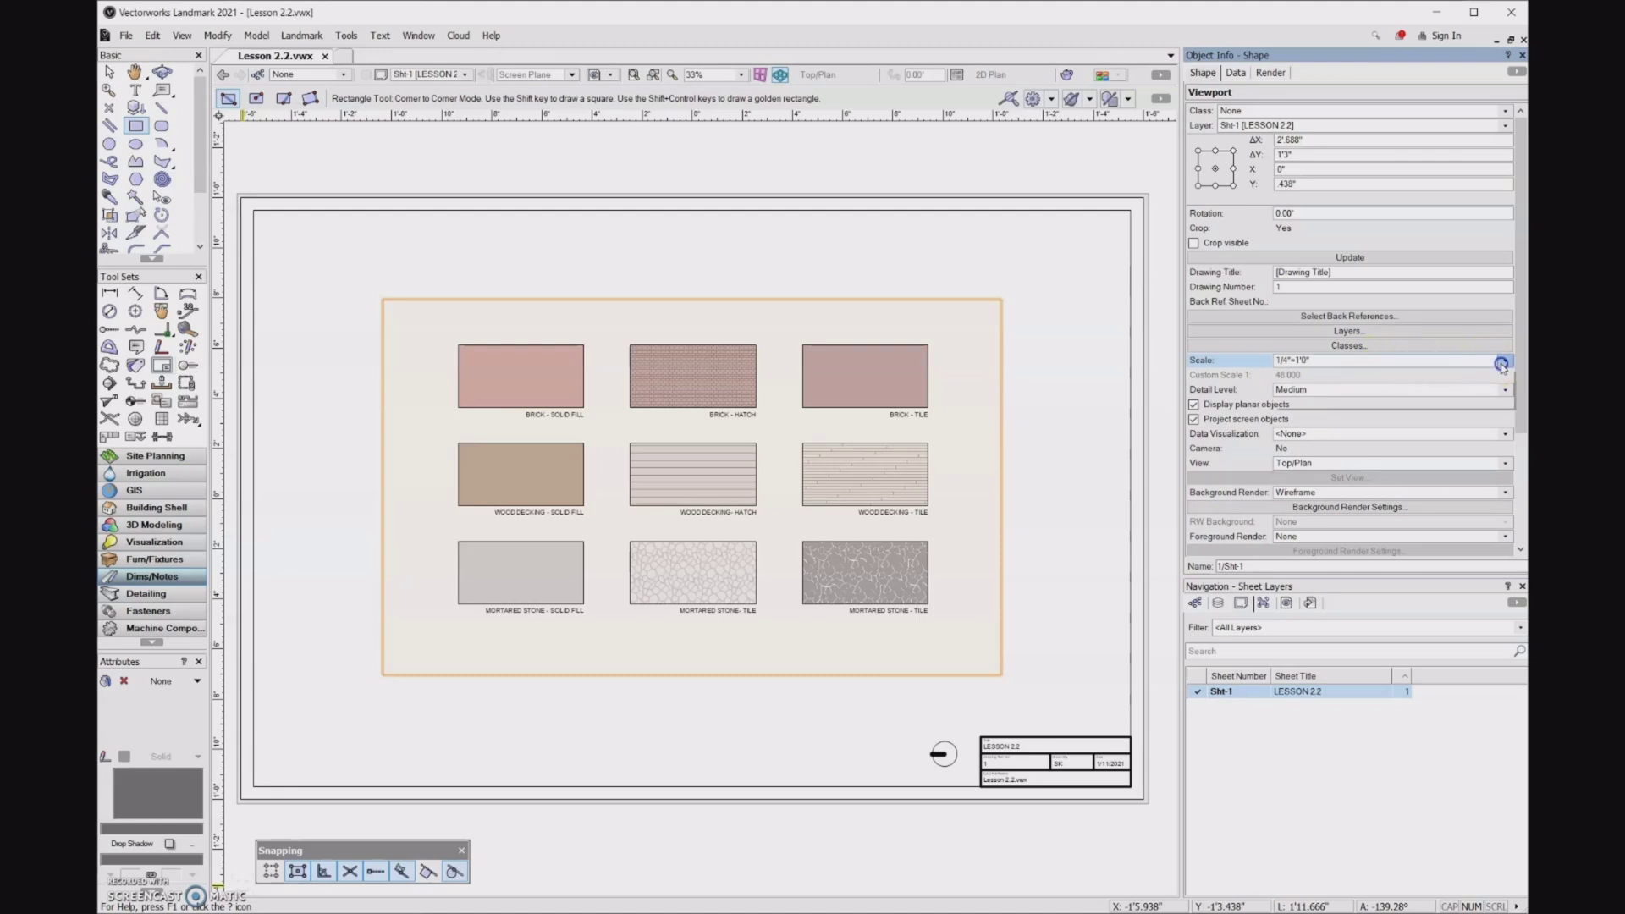
scroll(1428, 457, "up", 2)
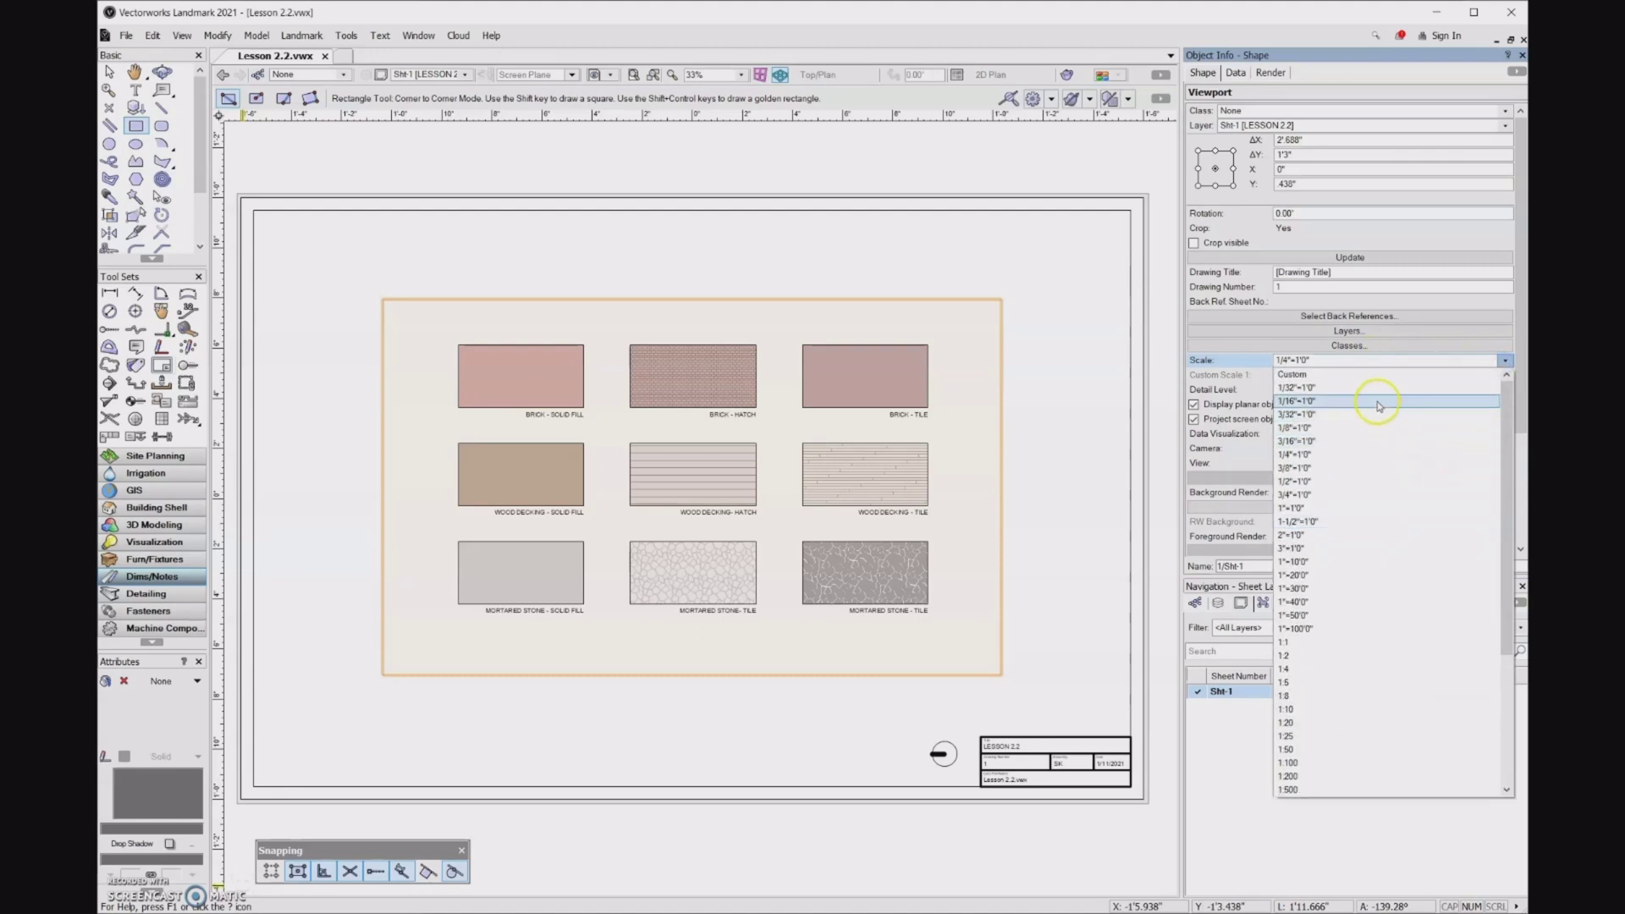
left_click(1372, 428)
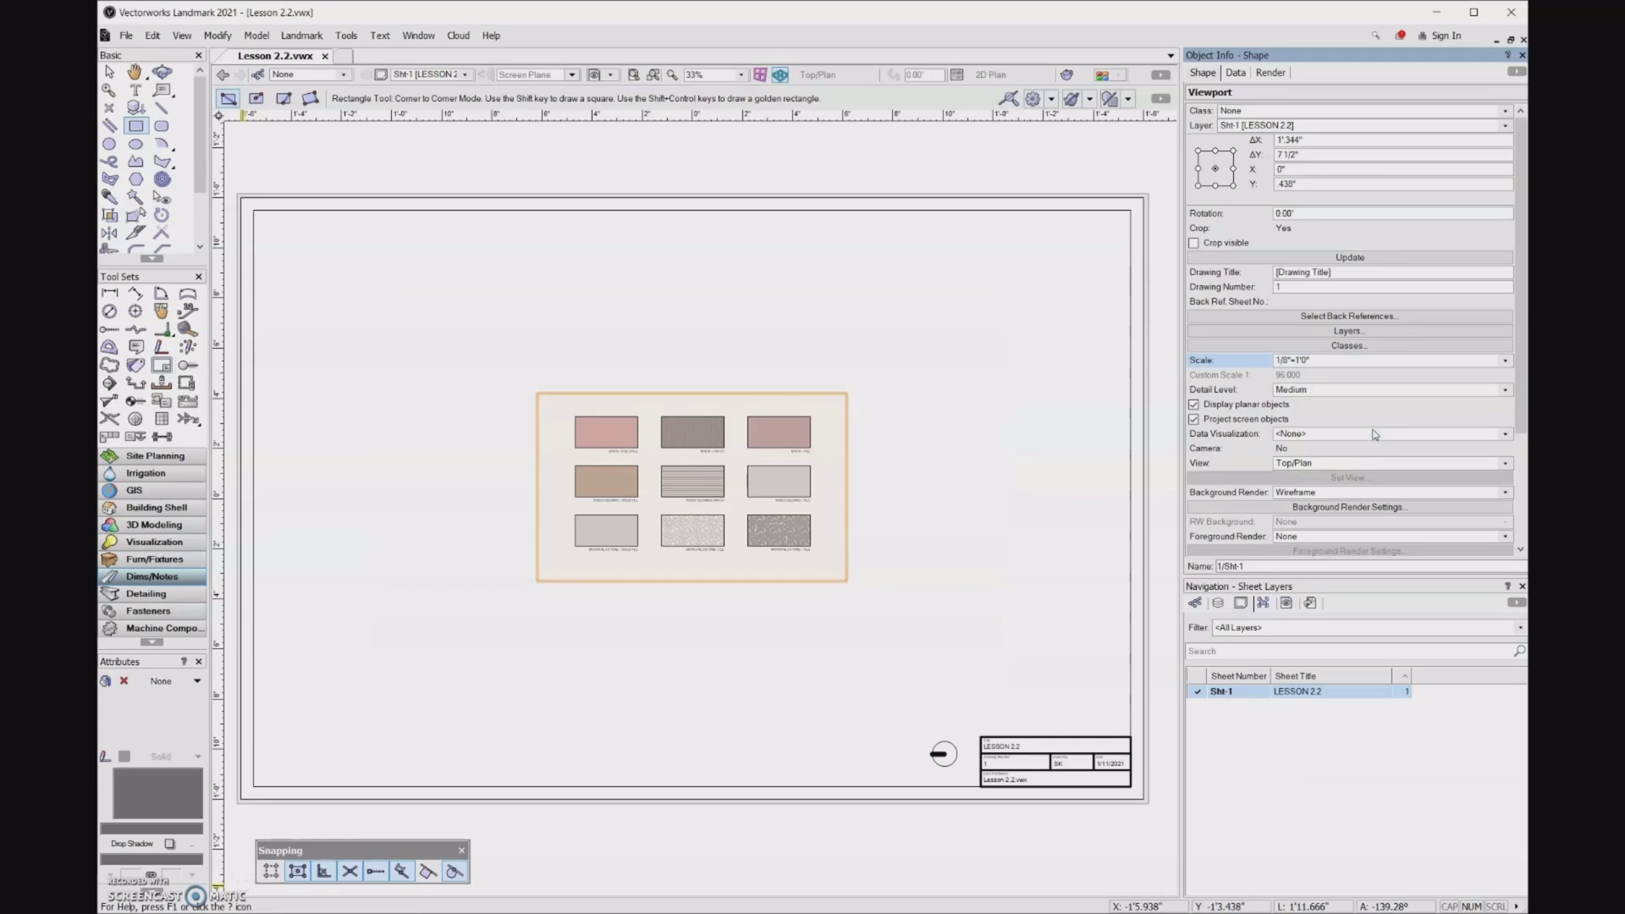
left_click(1390, 365)
left_click(1390, 366)
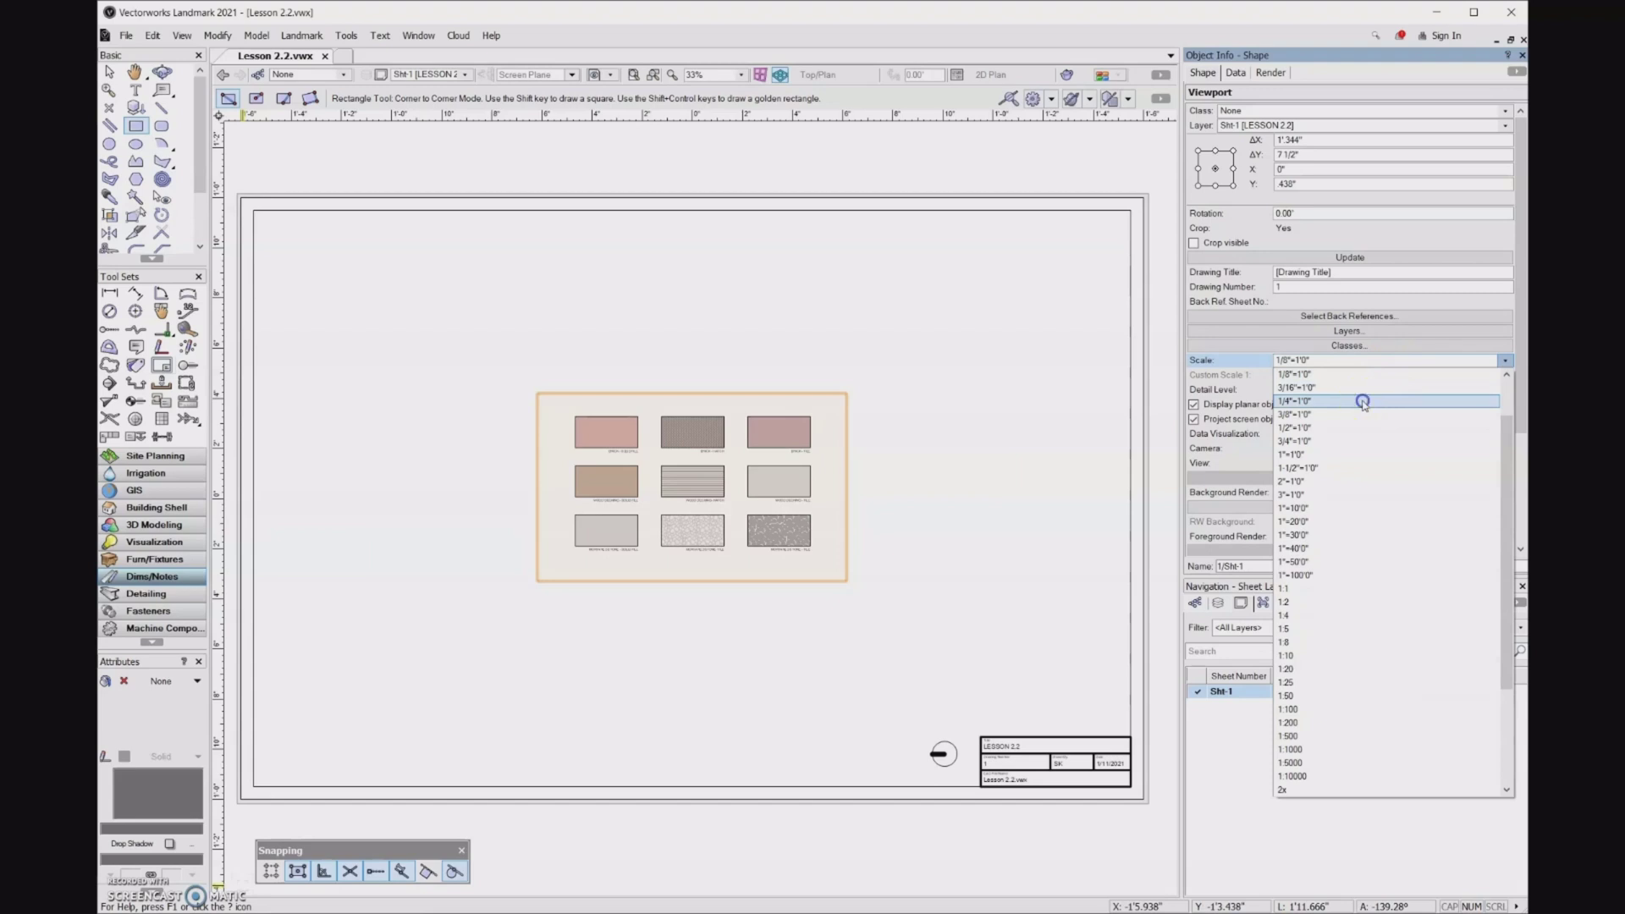
left_click(1364, 402)
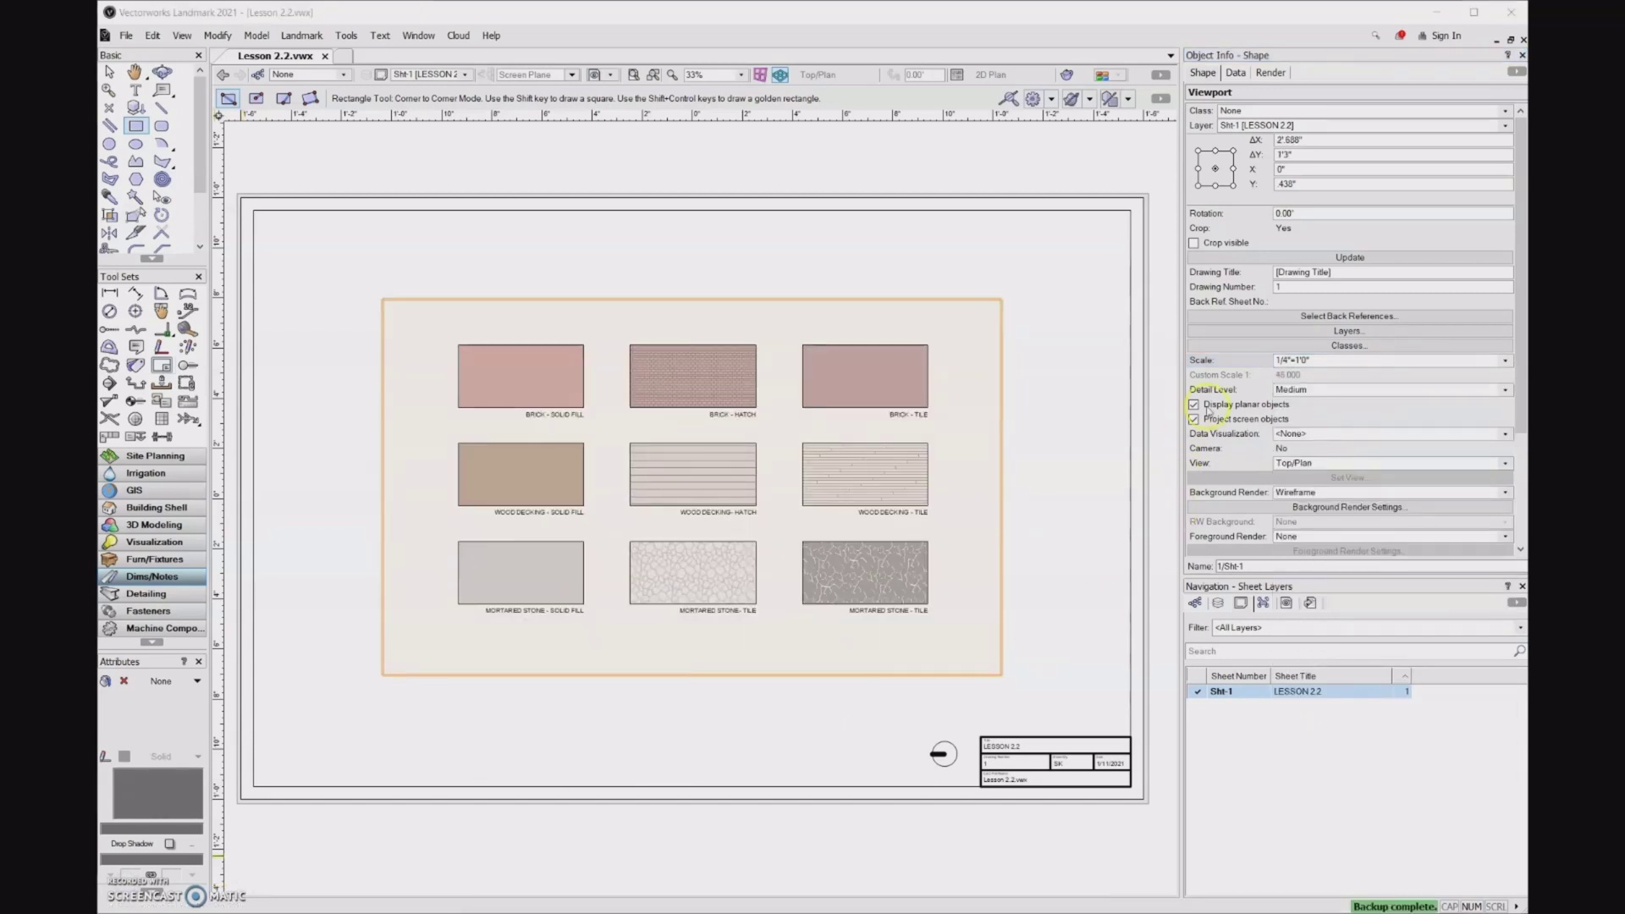
left_click(1314, 347)
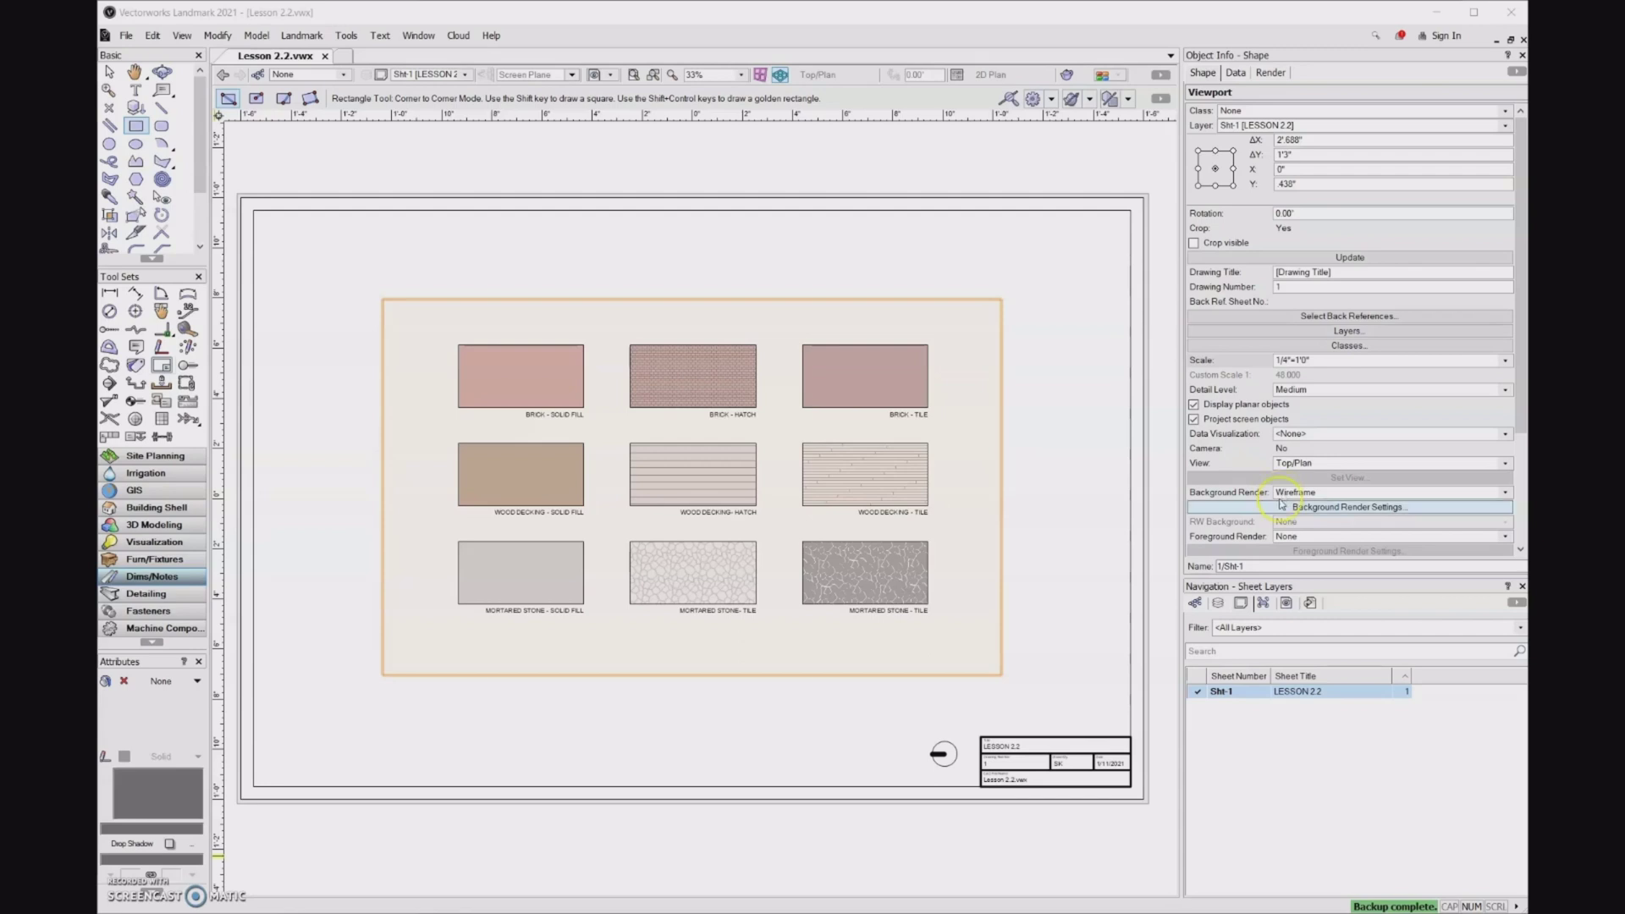
Switch to the HARDSCAPES design layer and select all the swatch labels with the Select Similar tool.
left_click(1218, 603)
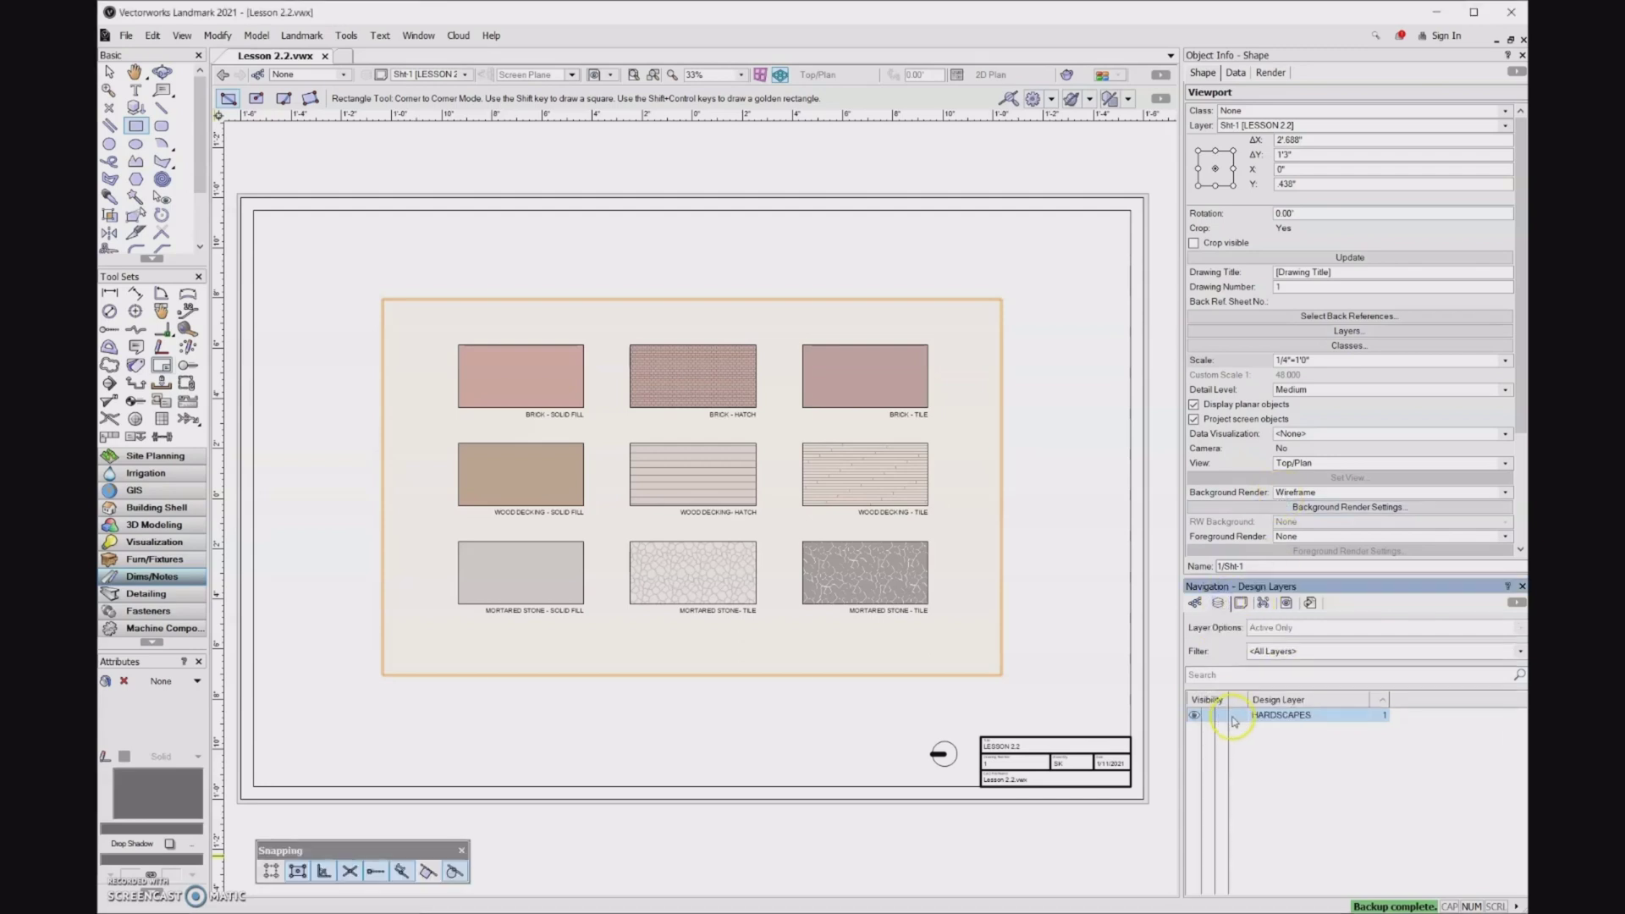
left_click(1237, 718)
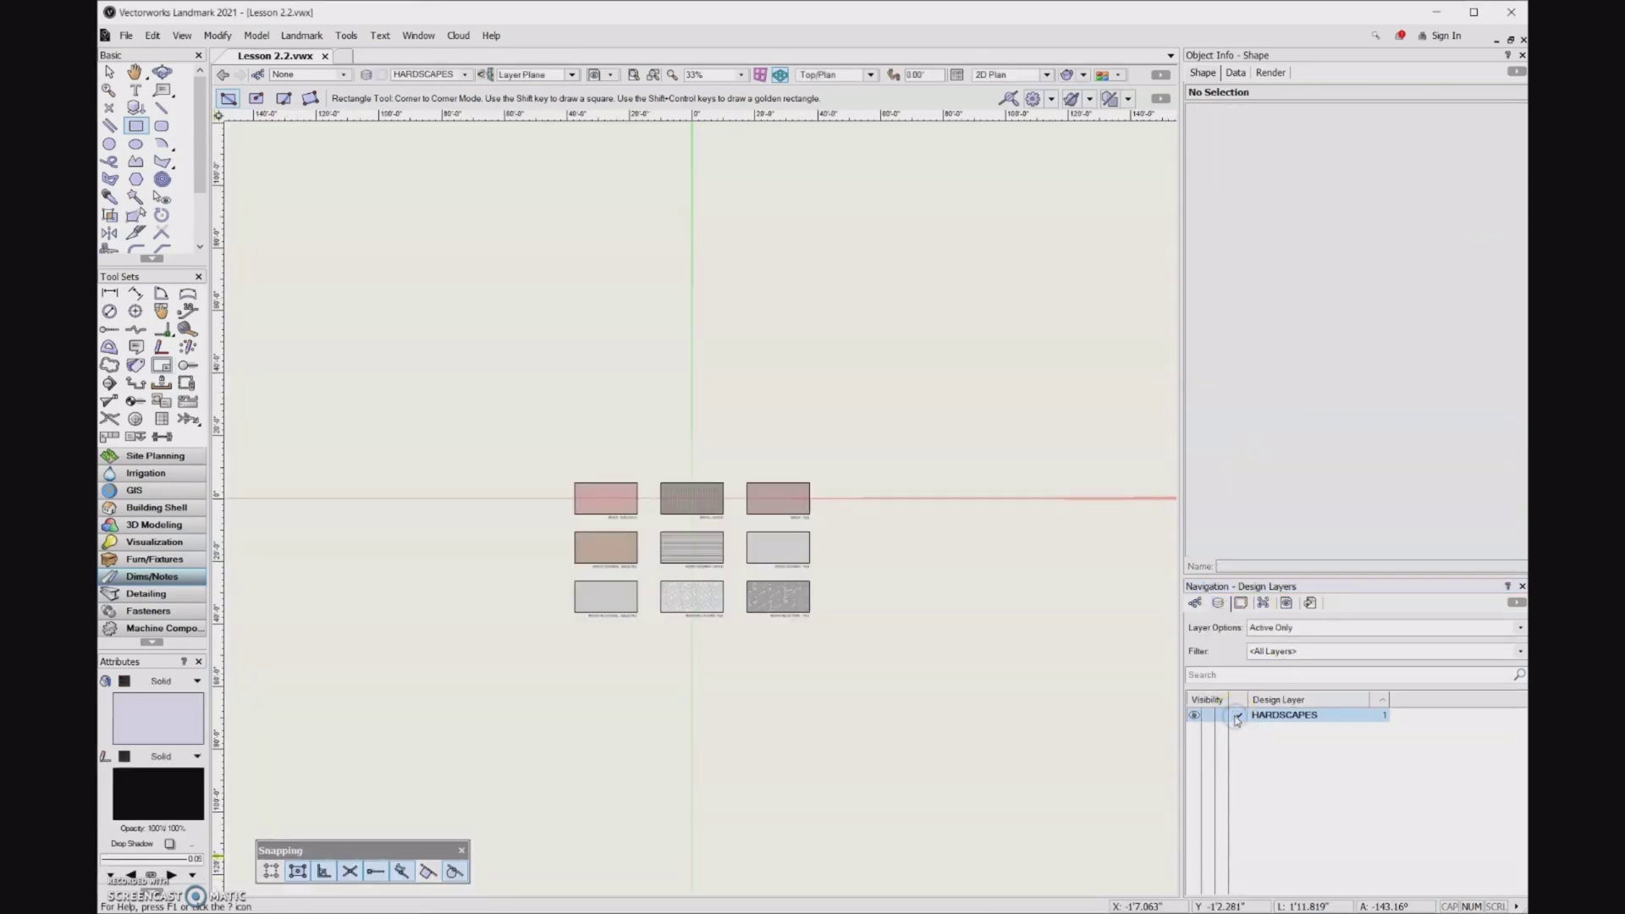
scroll(637, 646, "up", 2)
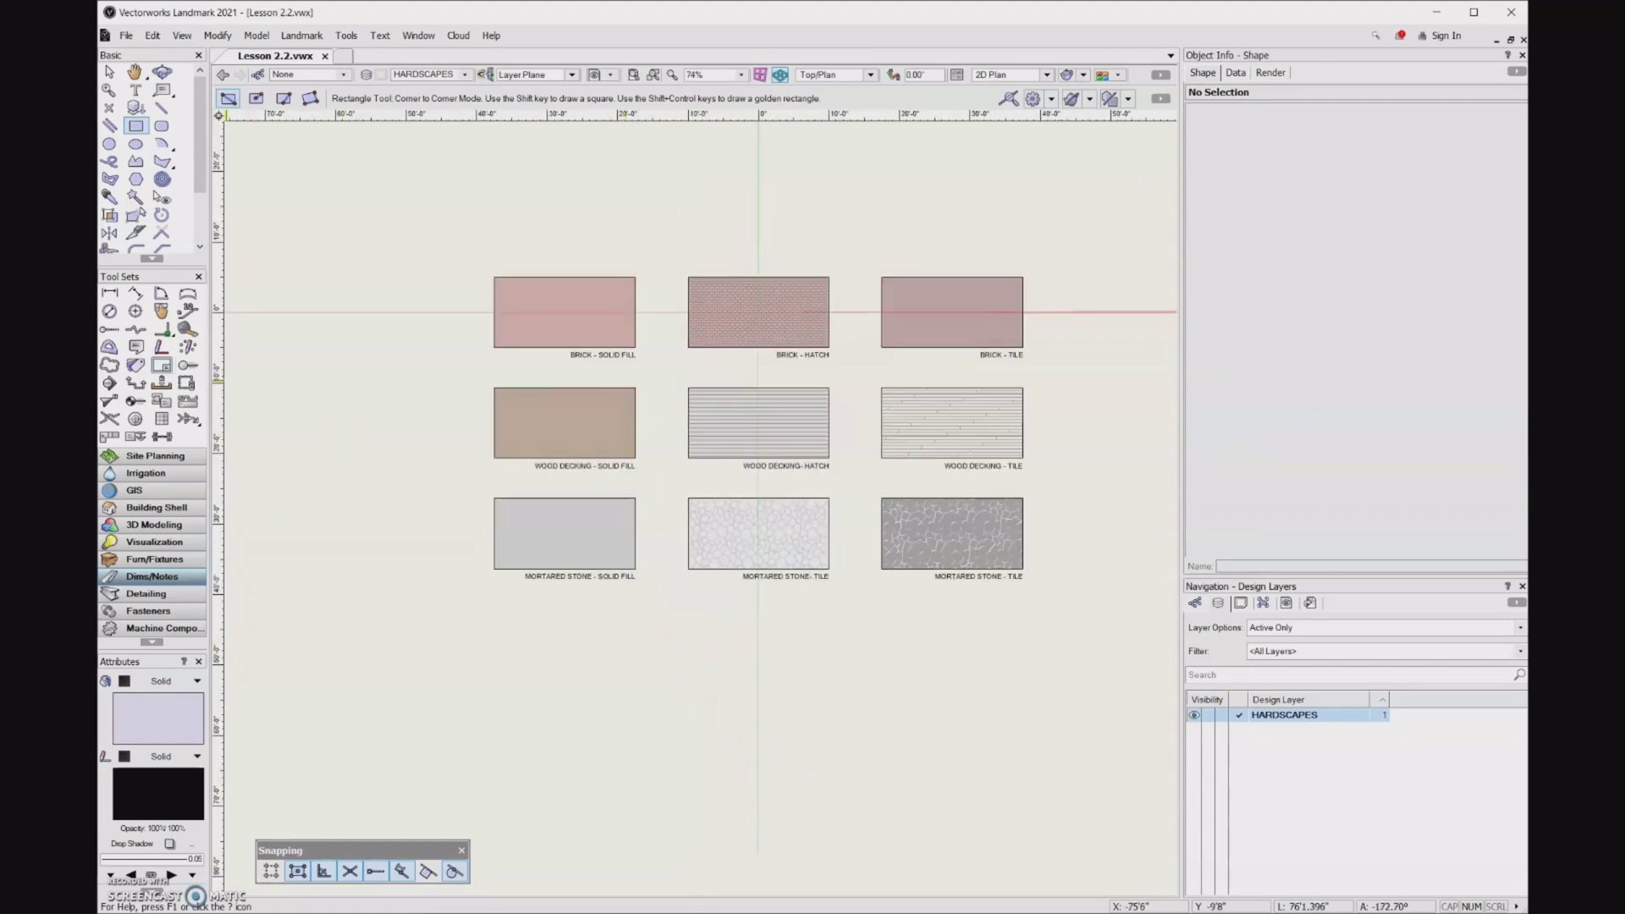
left_click(136, 196)
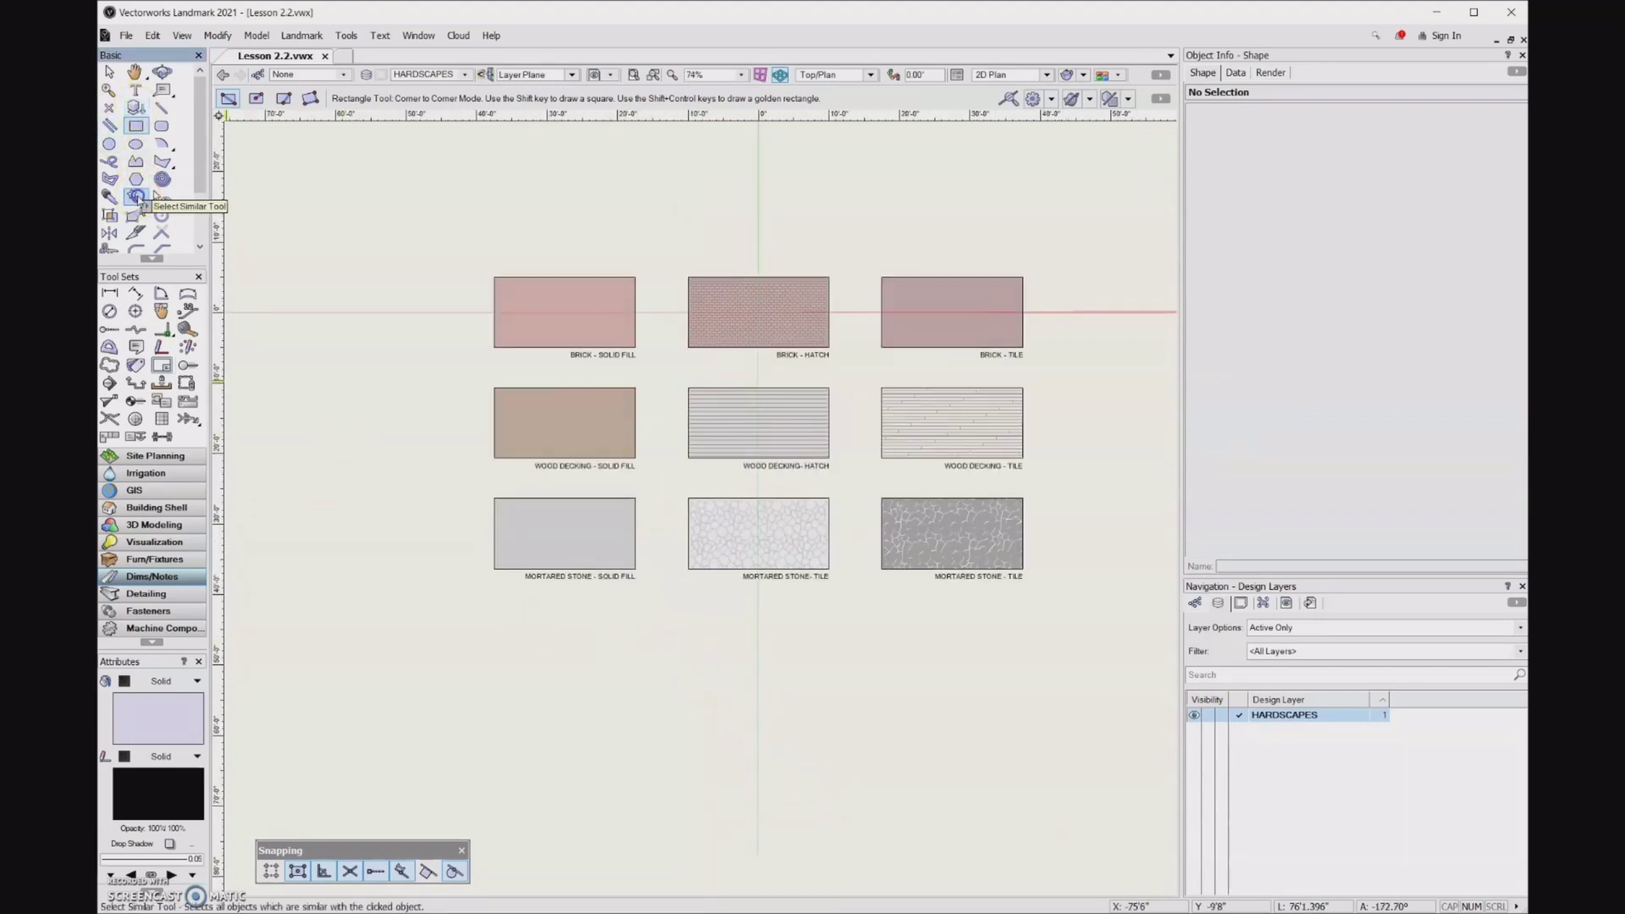
left_click(602, 356)
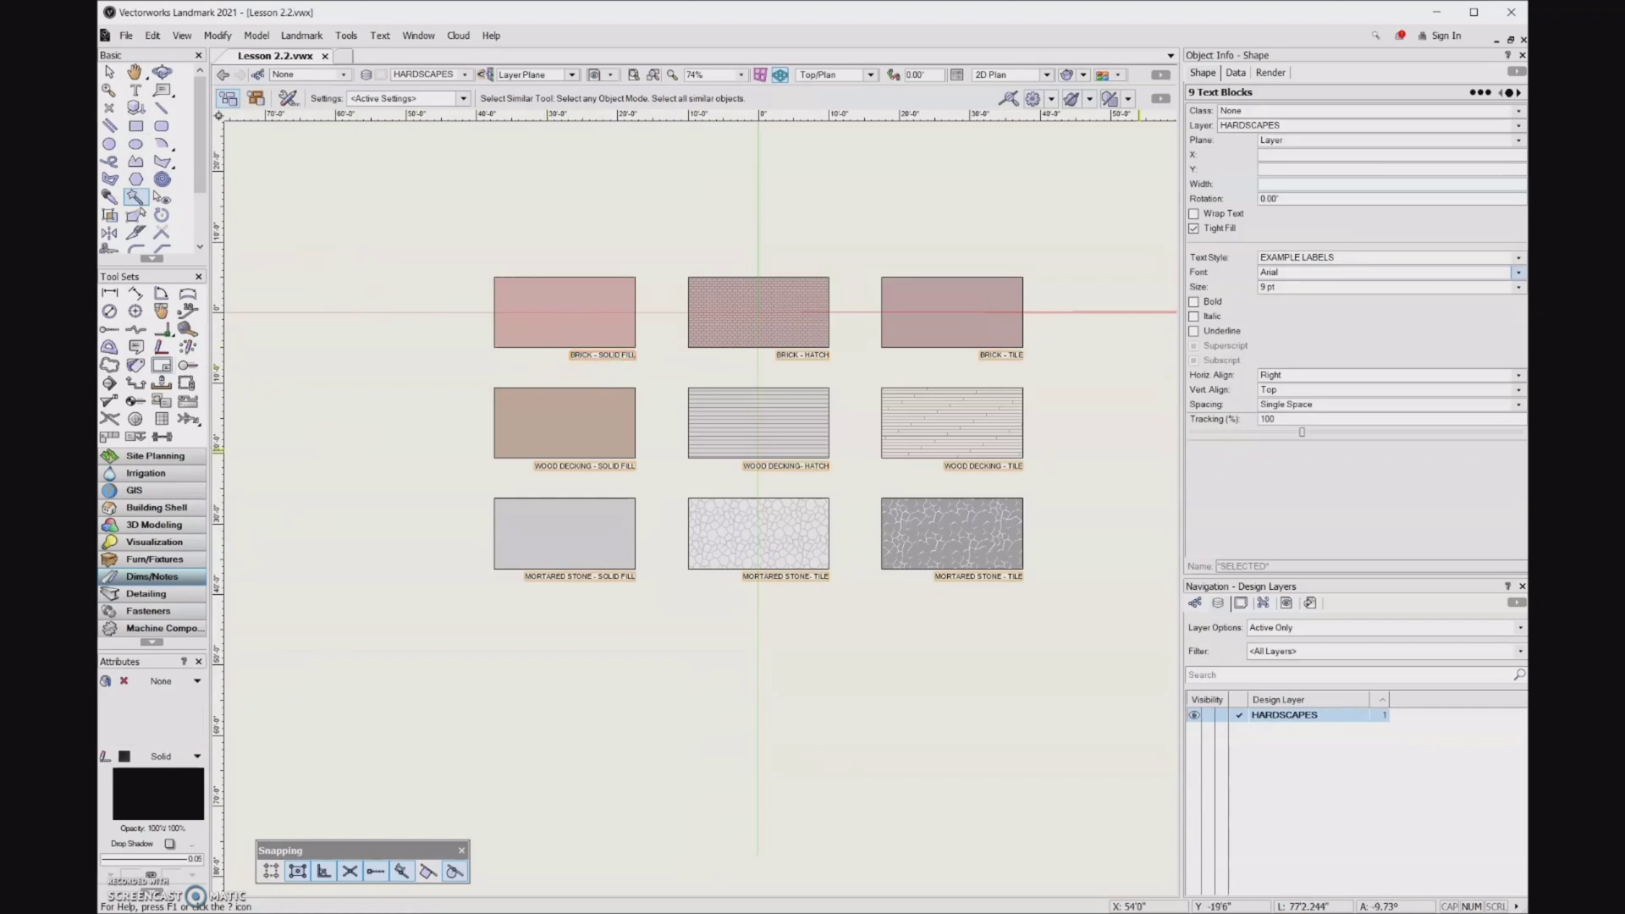
Move the selected labels to a new design layer named TEXT, with its viewport visibility set to Visible.
left_click(1518, 125)
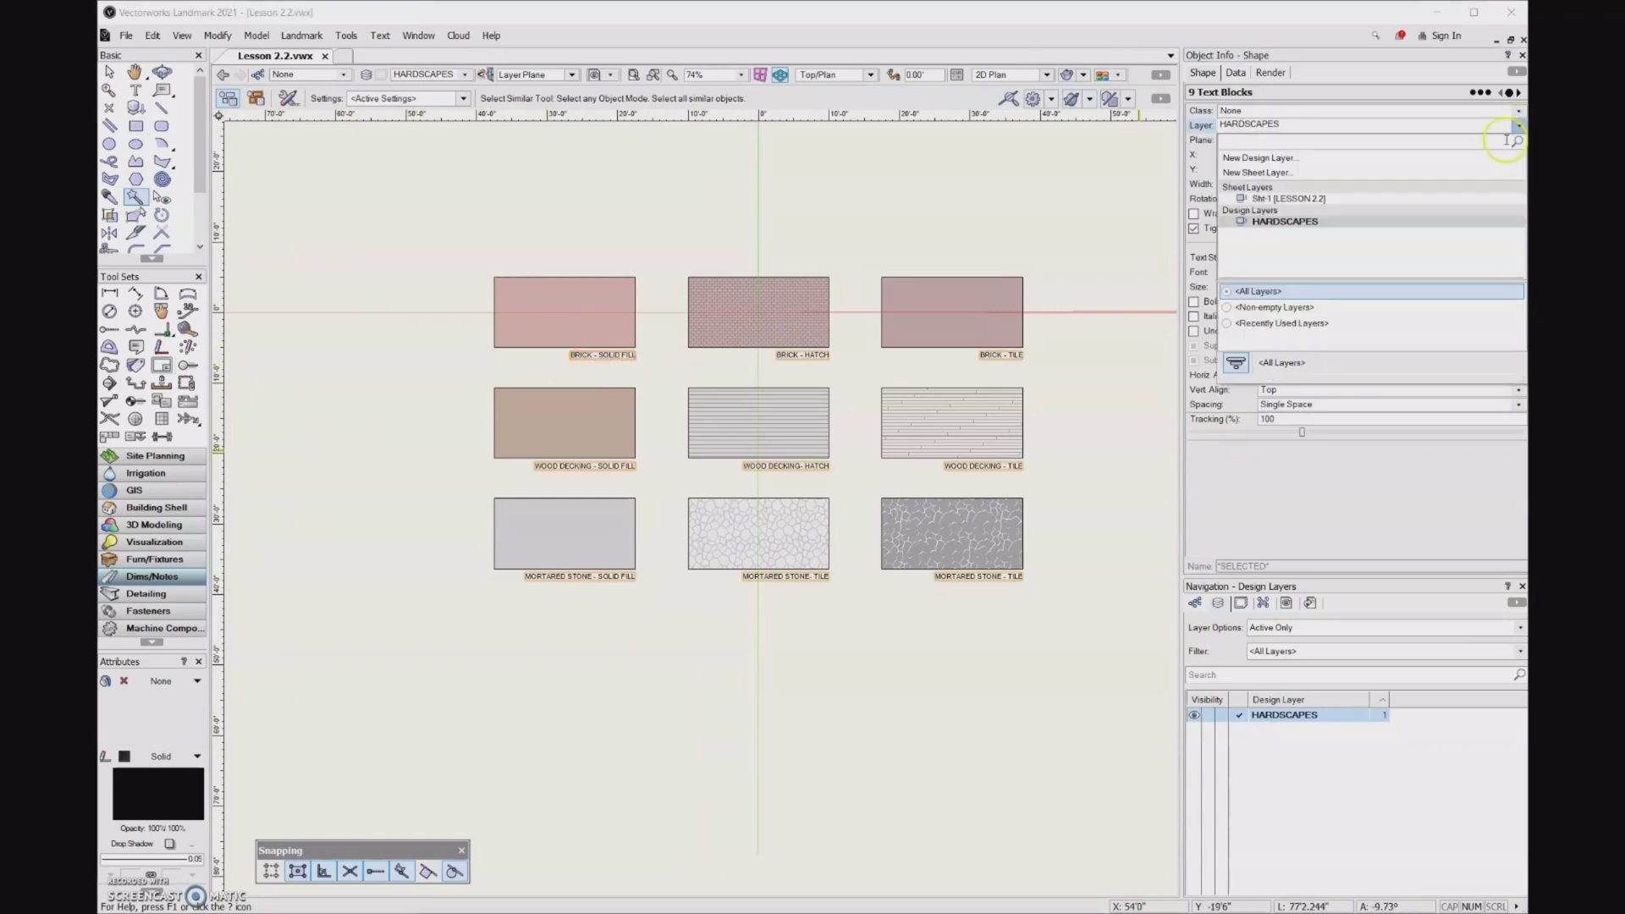
left_click(1487, 159)
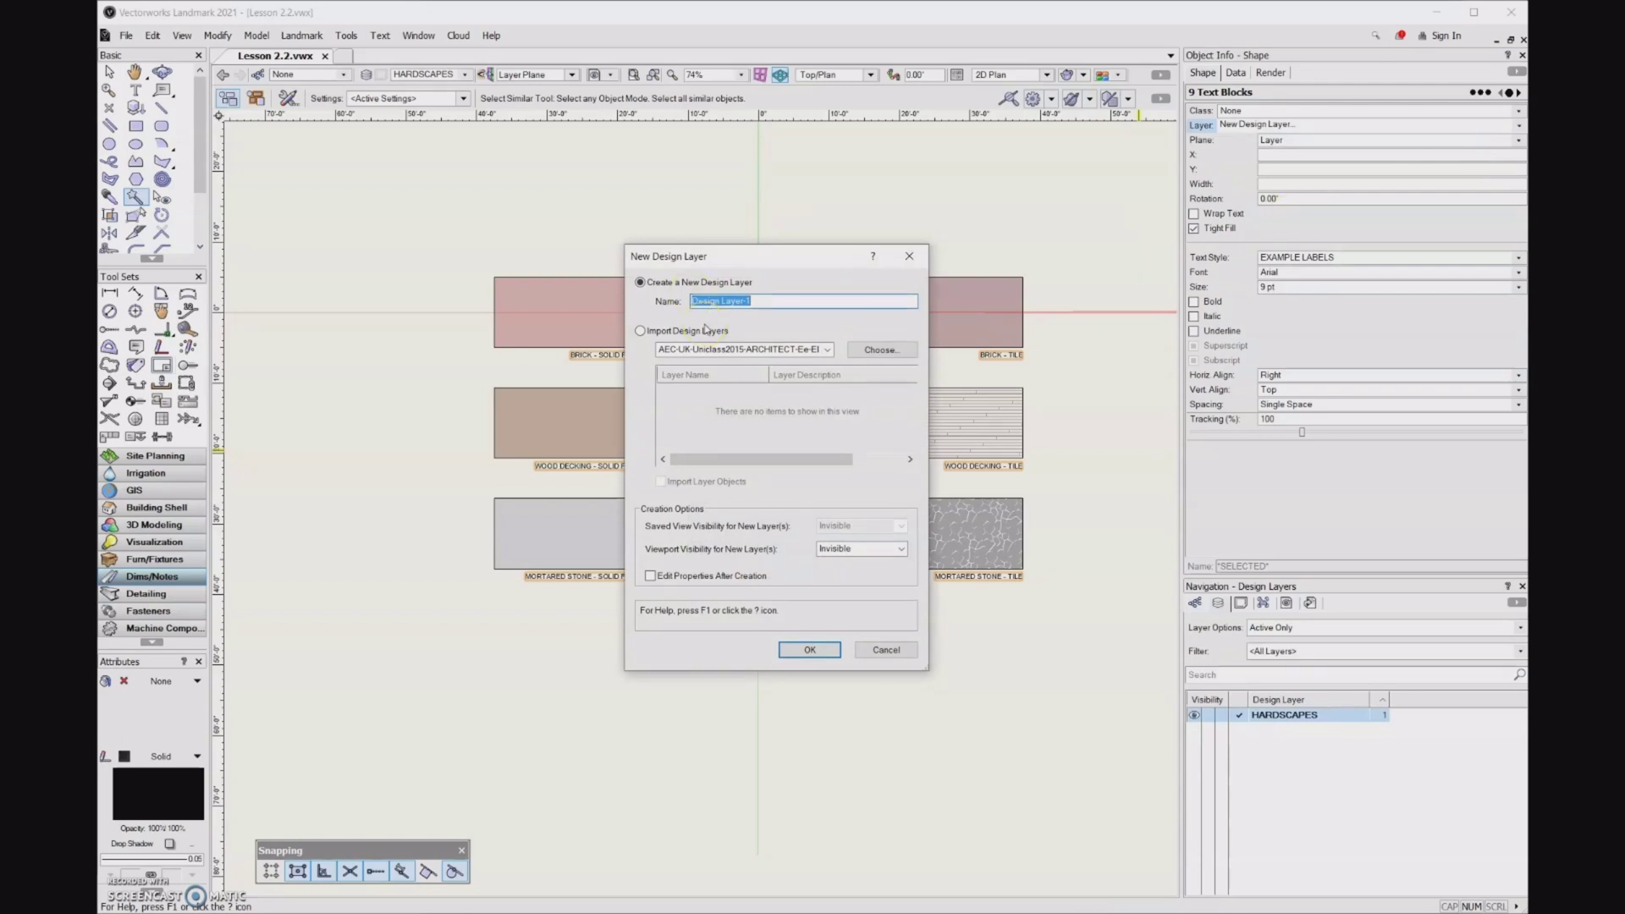
type("TEXT")
left_click(902, 550)
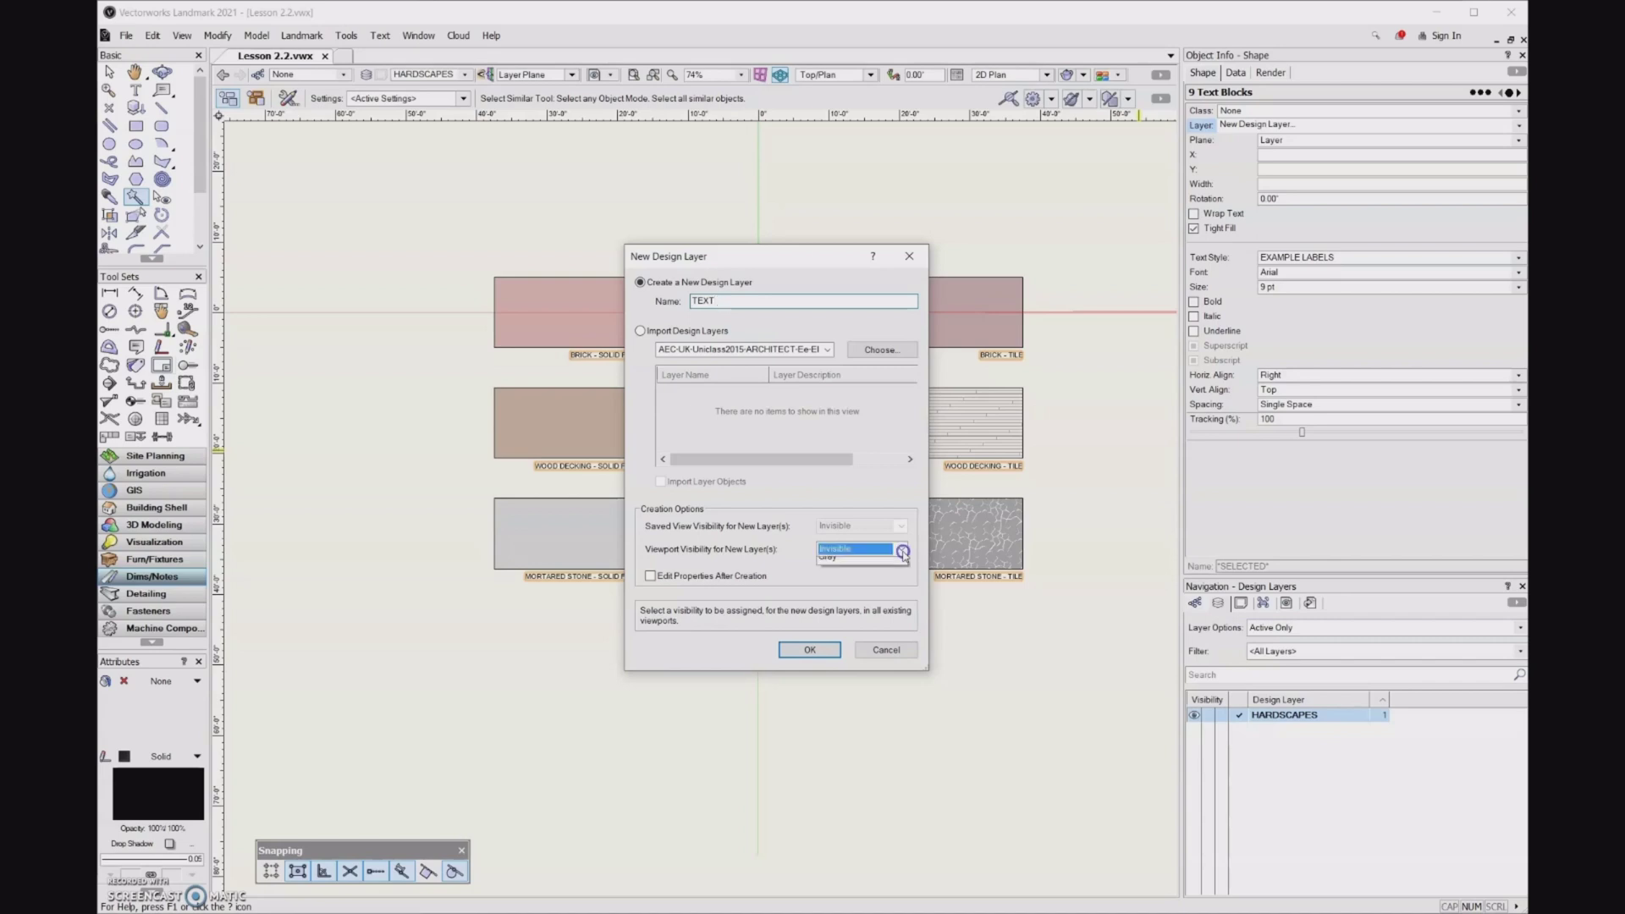
left_click(896, 568)
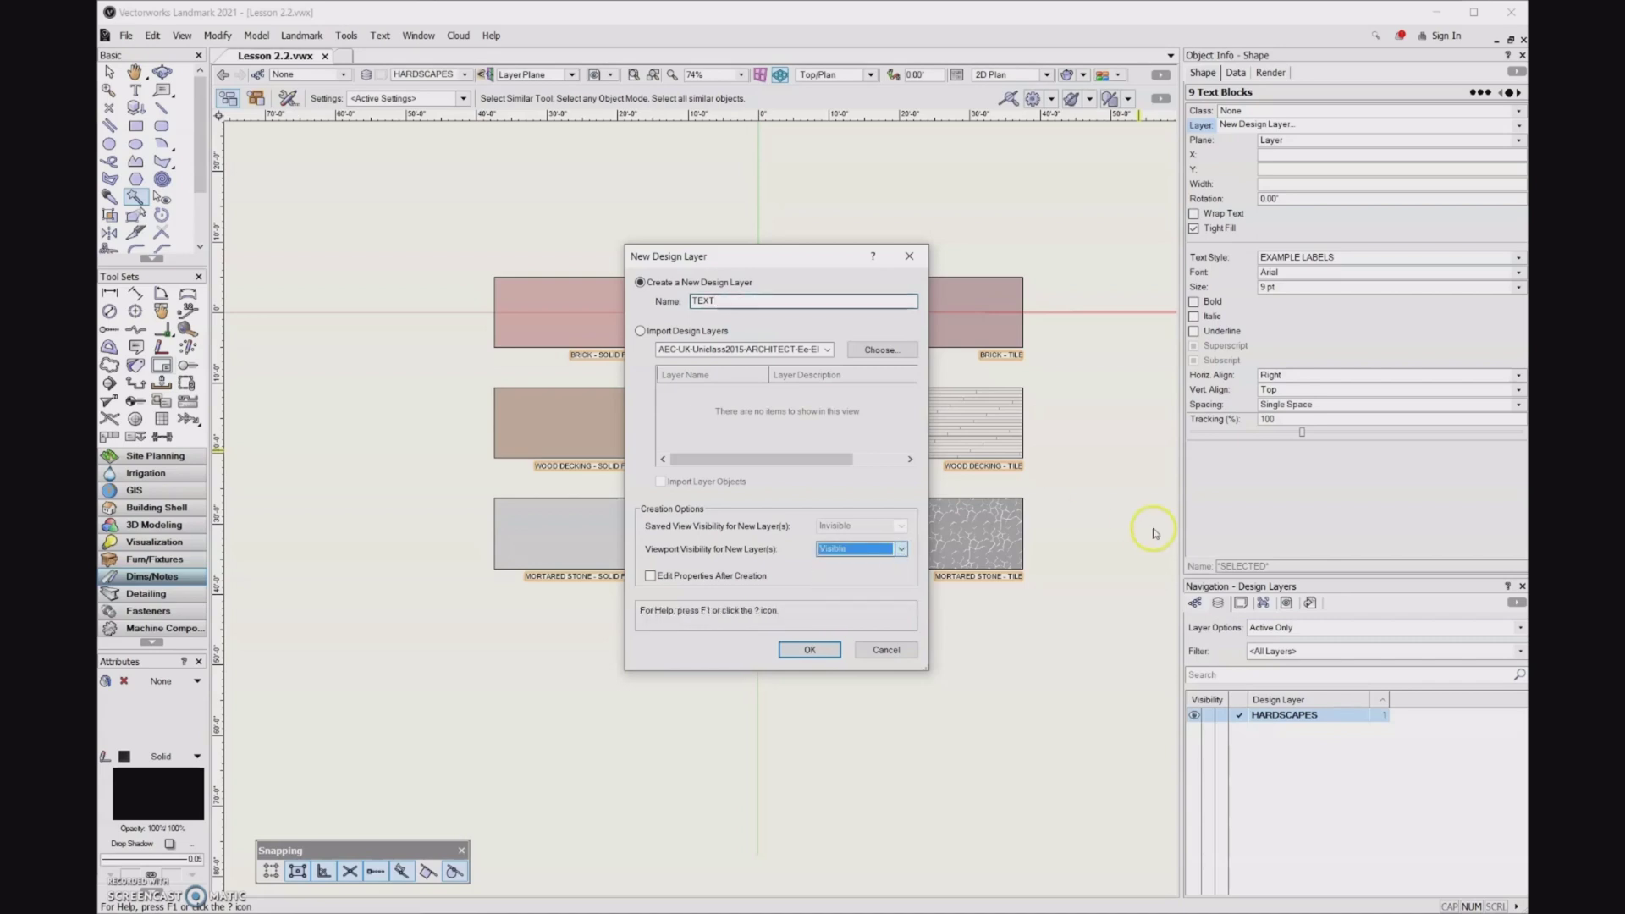
left_click(809, 649)
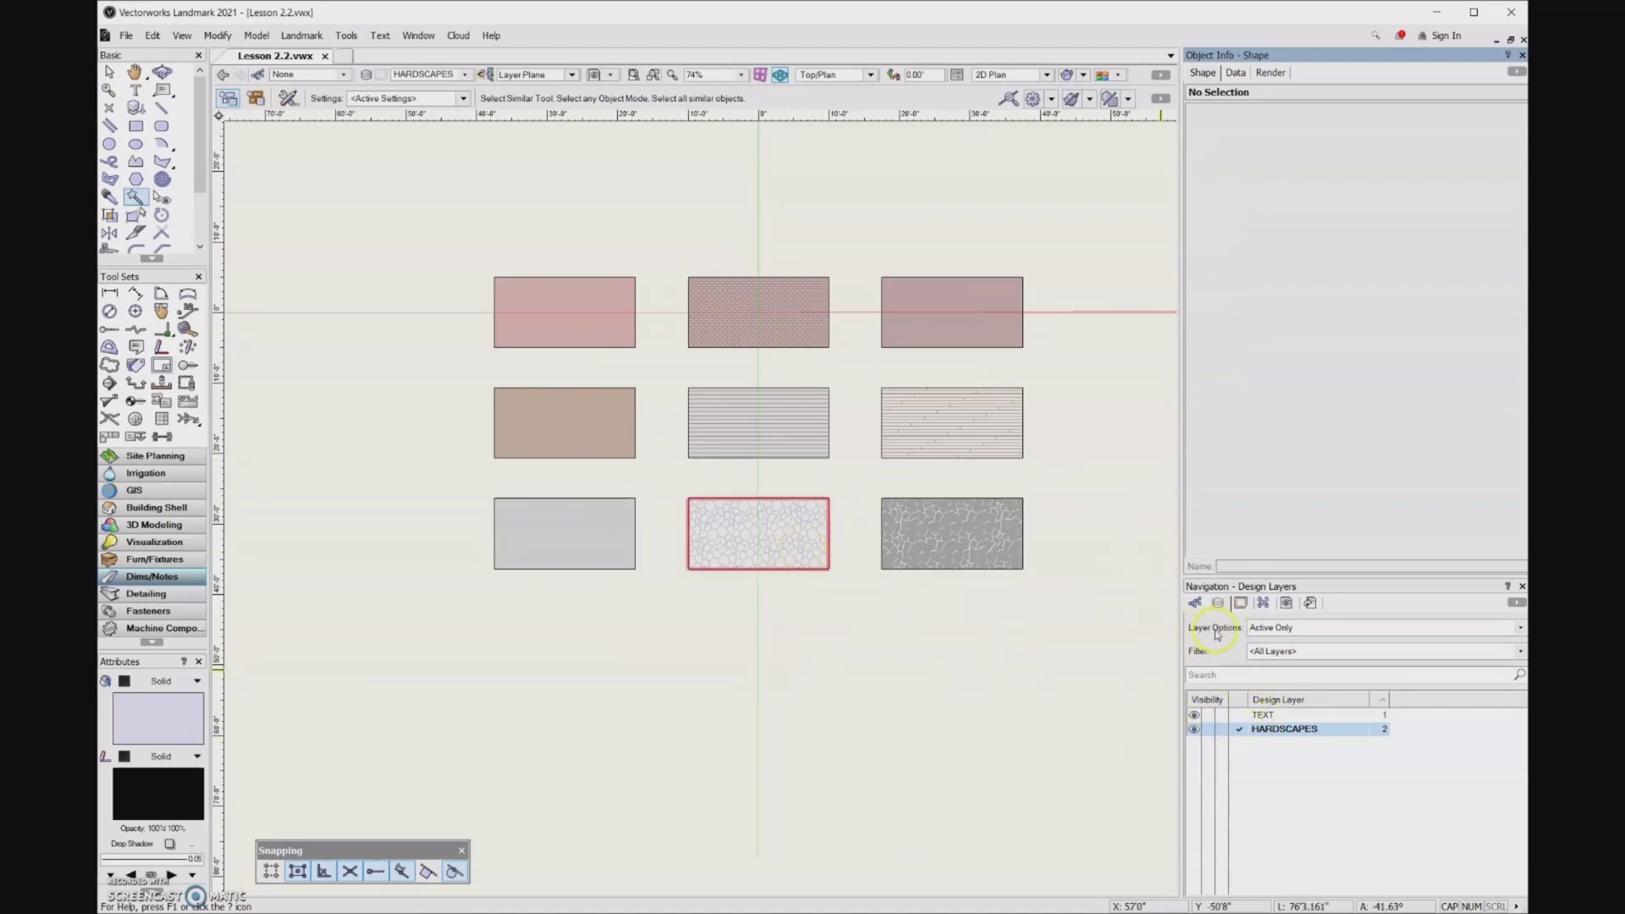
Set the design layer options to Show/Snap/Modify Others and return to the Lesson 2.2 sheet layer.
left_click(1509, 626)
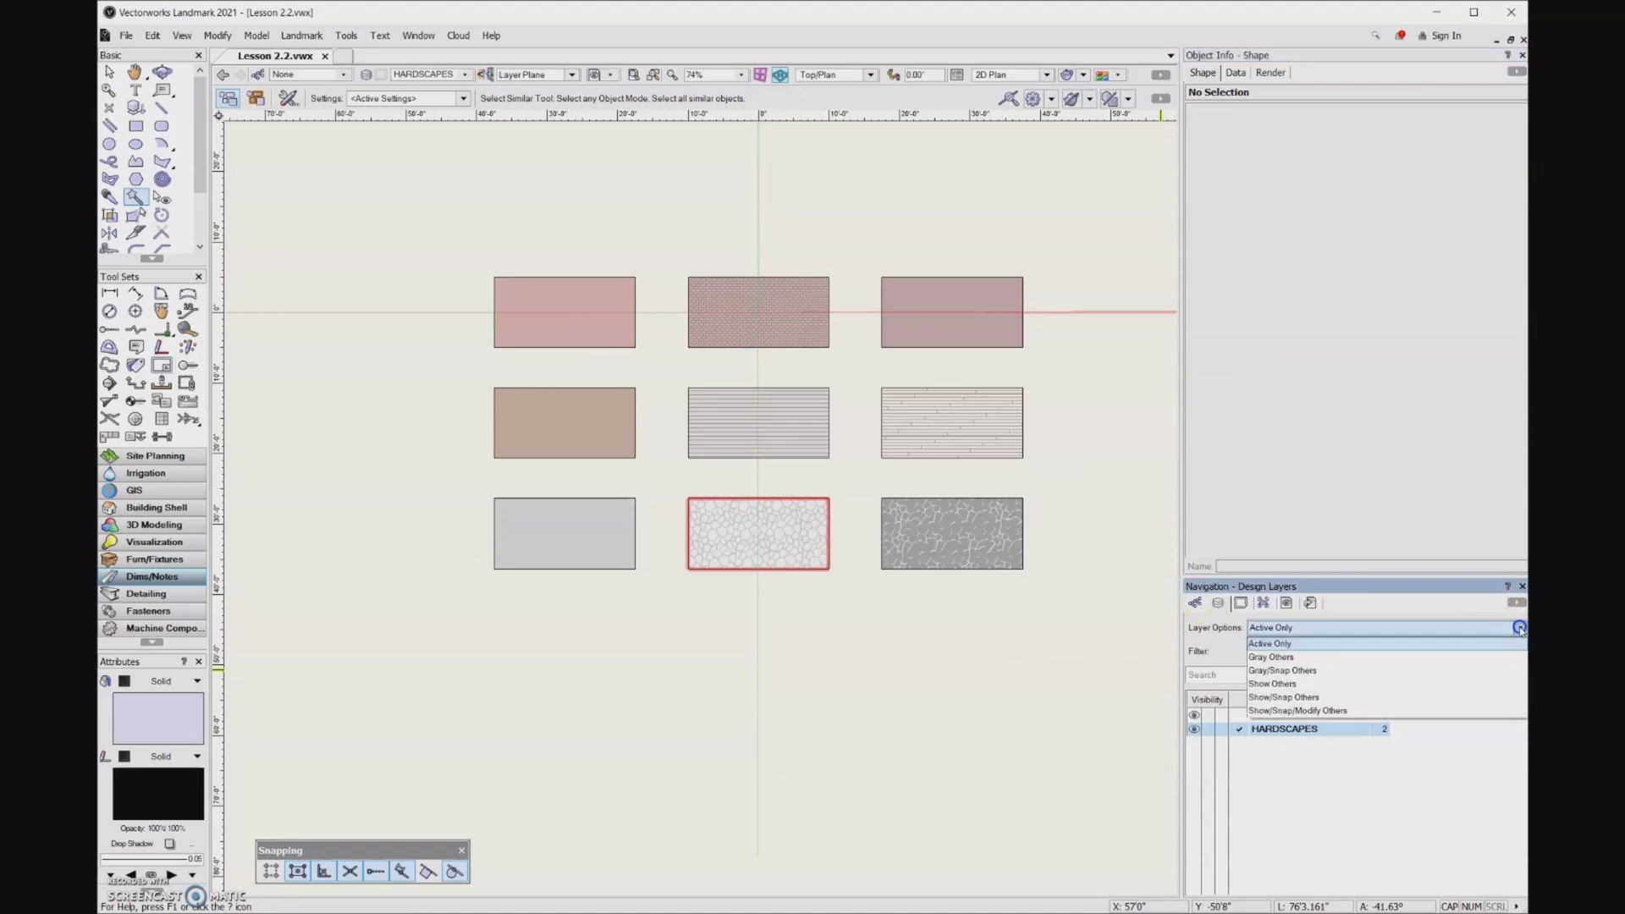
left_click(1382, 711)
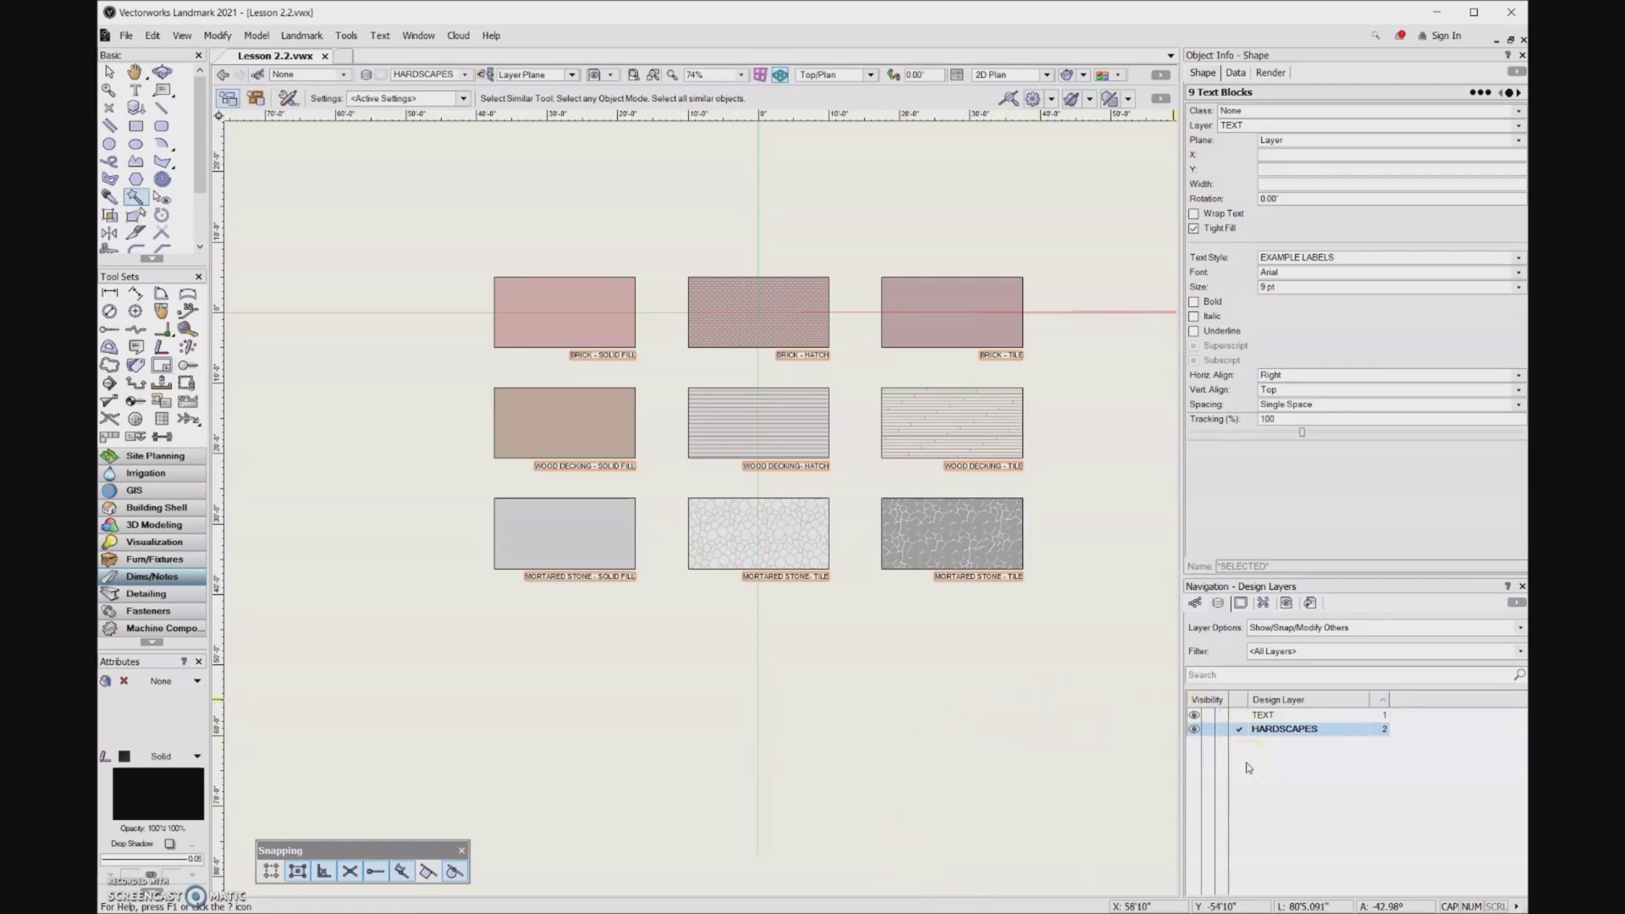
left_click(1240, 603)
left_click(1198, 692)
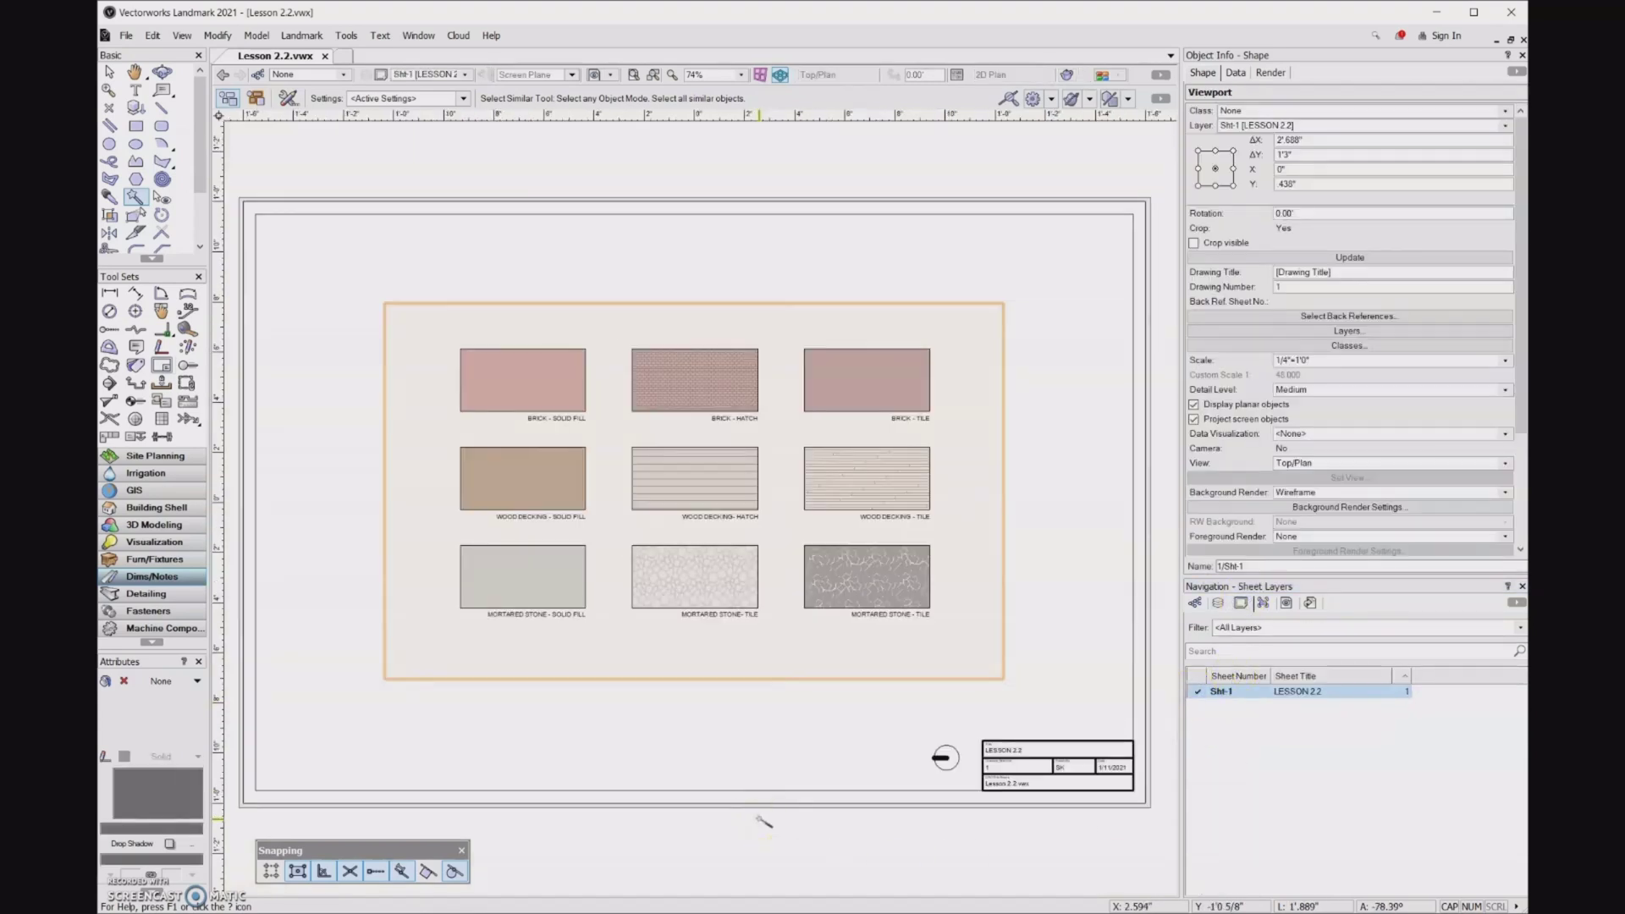
Make the TEXT layer invisible in the swatch viewport's layer properties.
key("x")
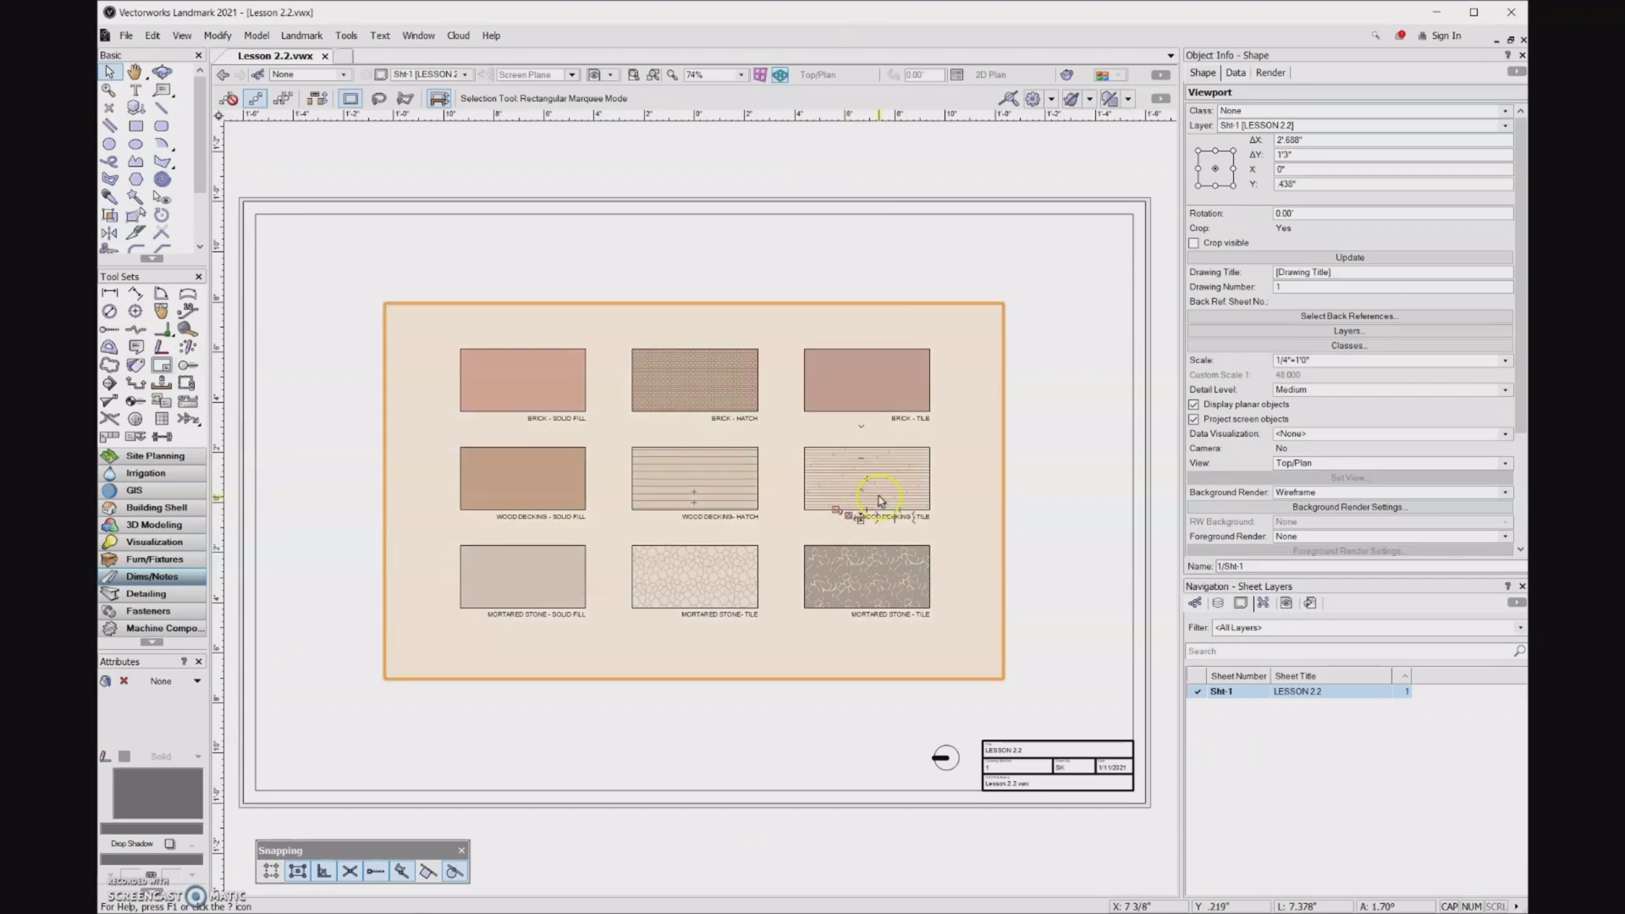
left_click(1355, 331)
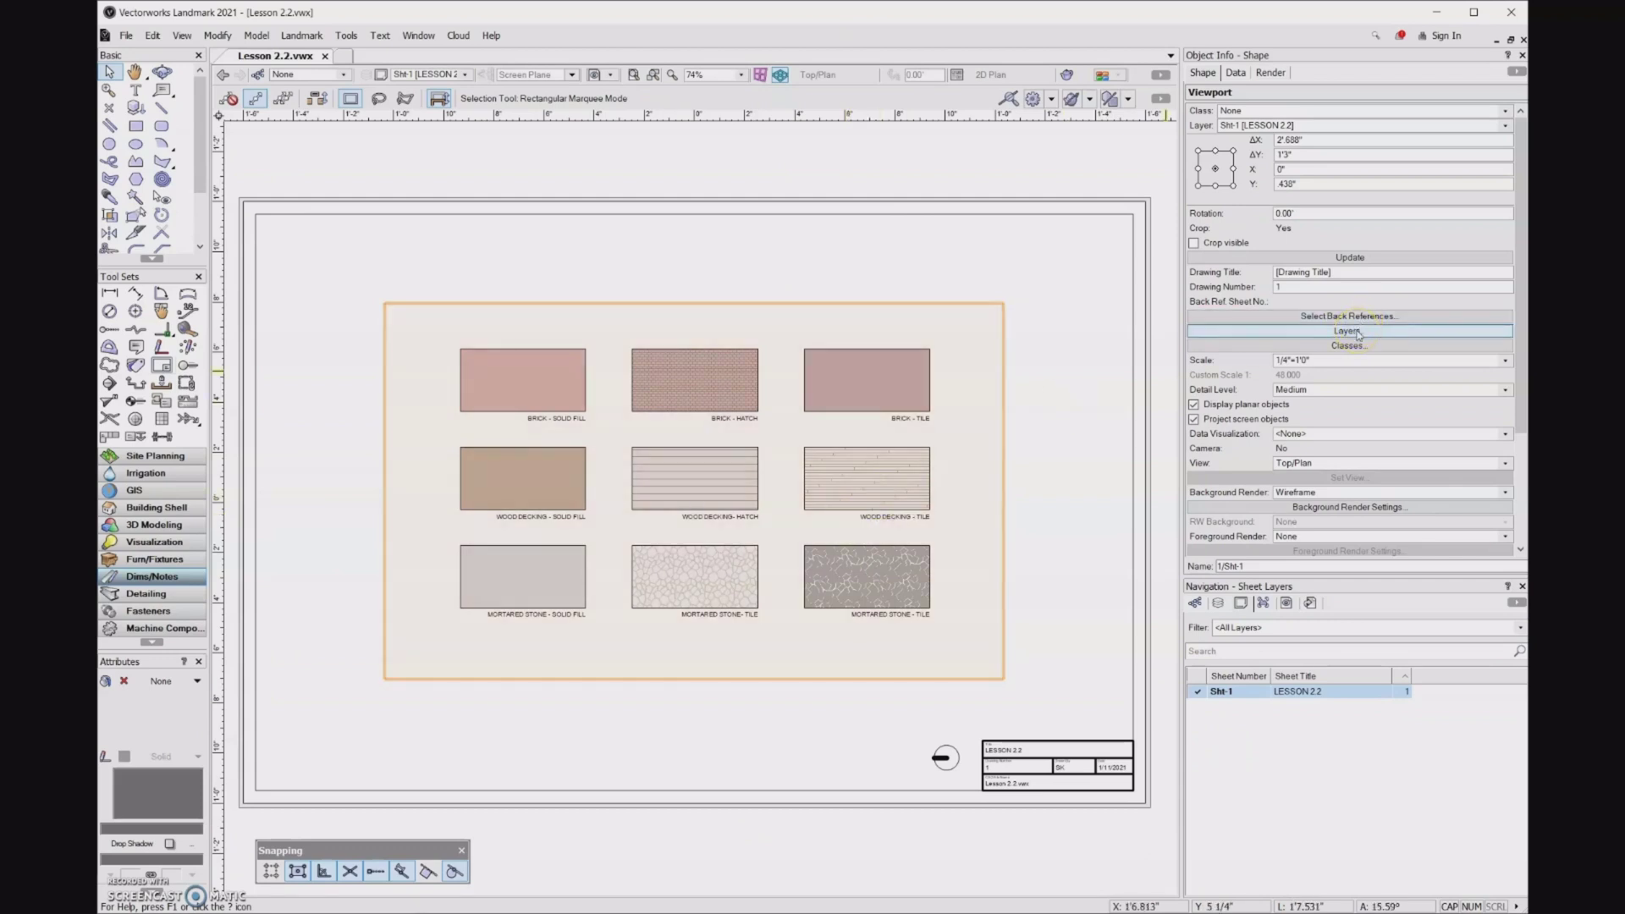
left_click(1357, 331)
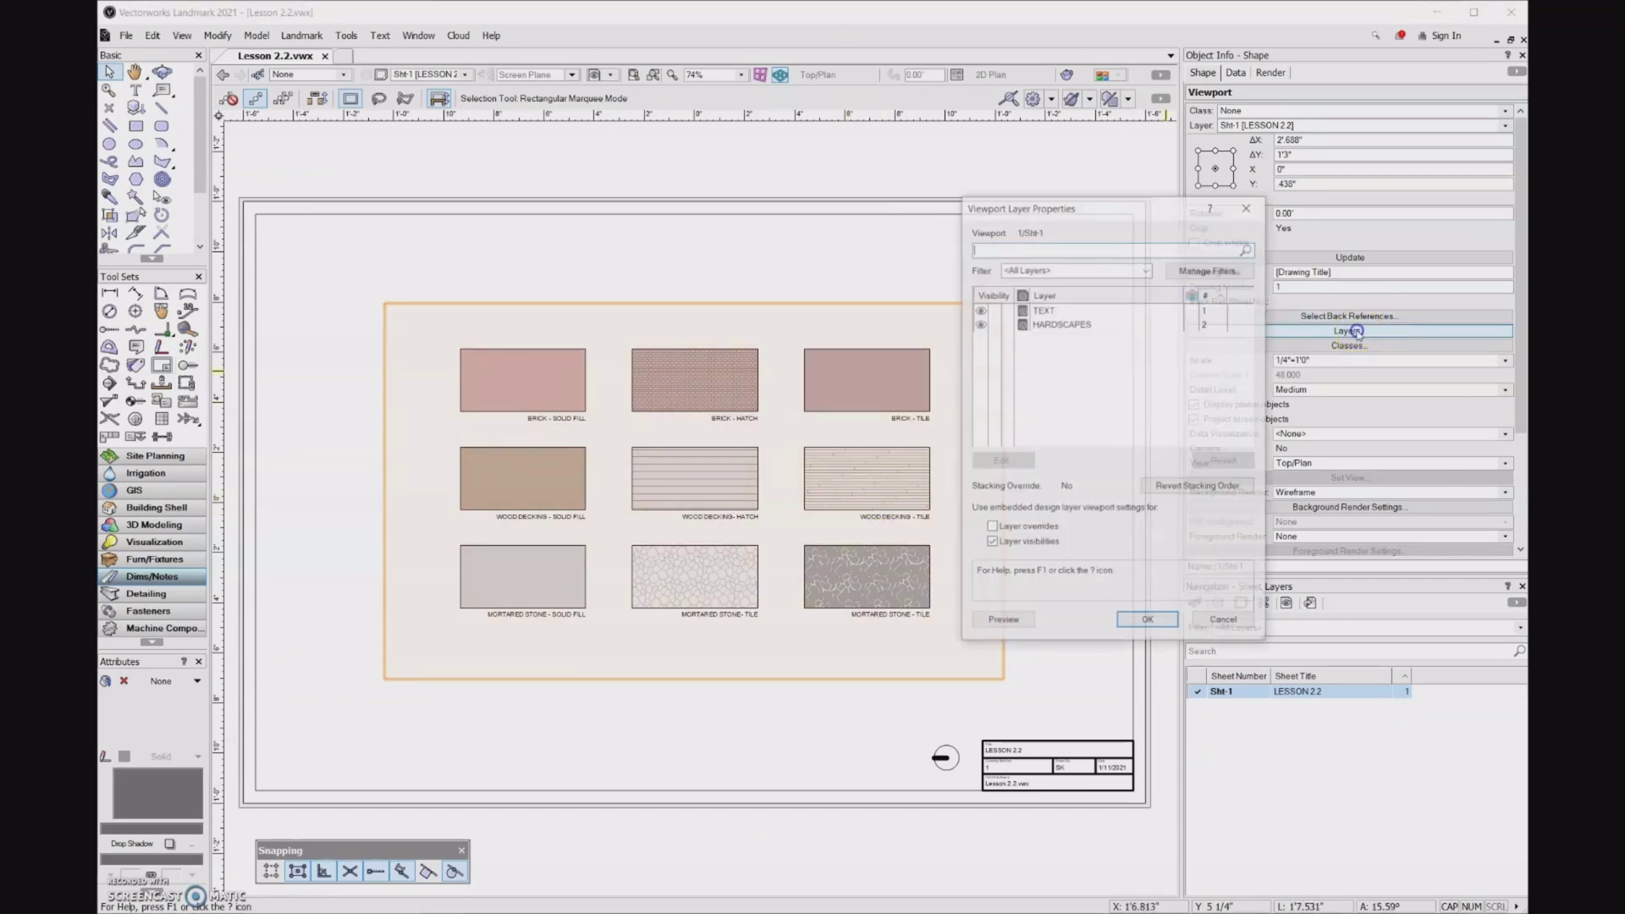
left_click(1025, 311)
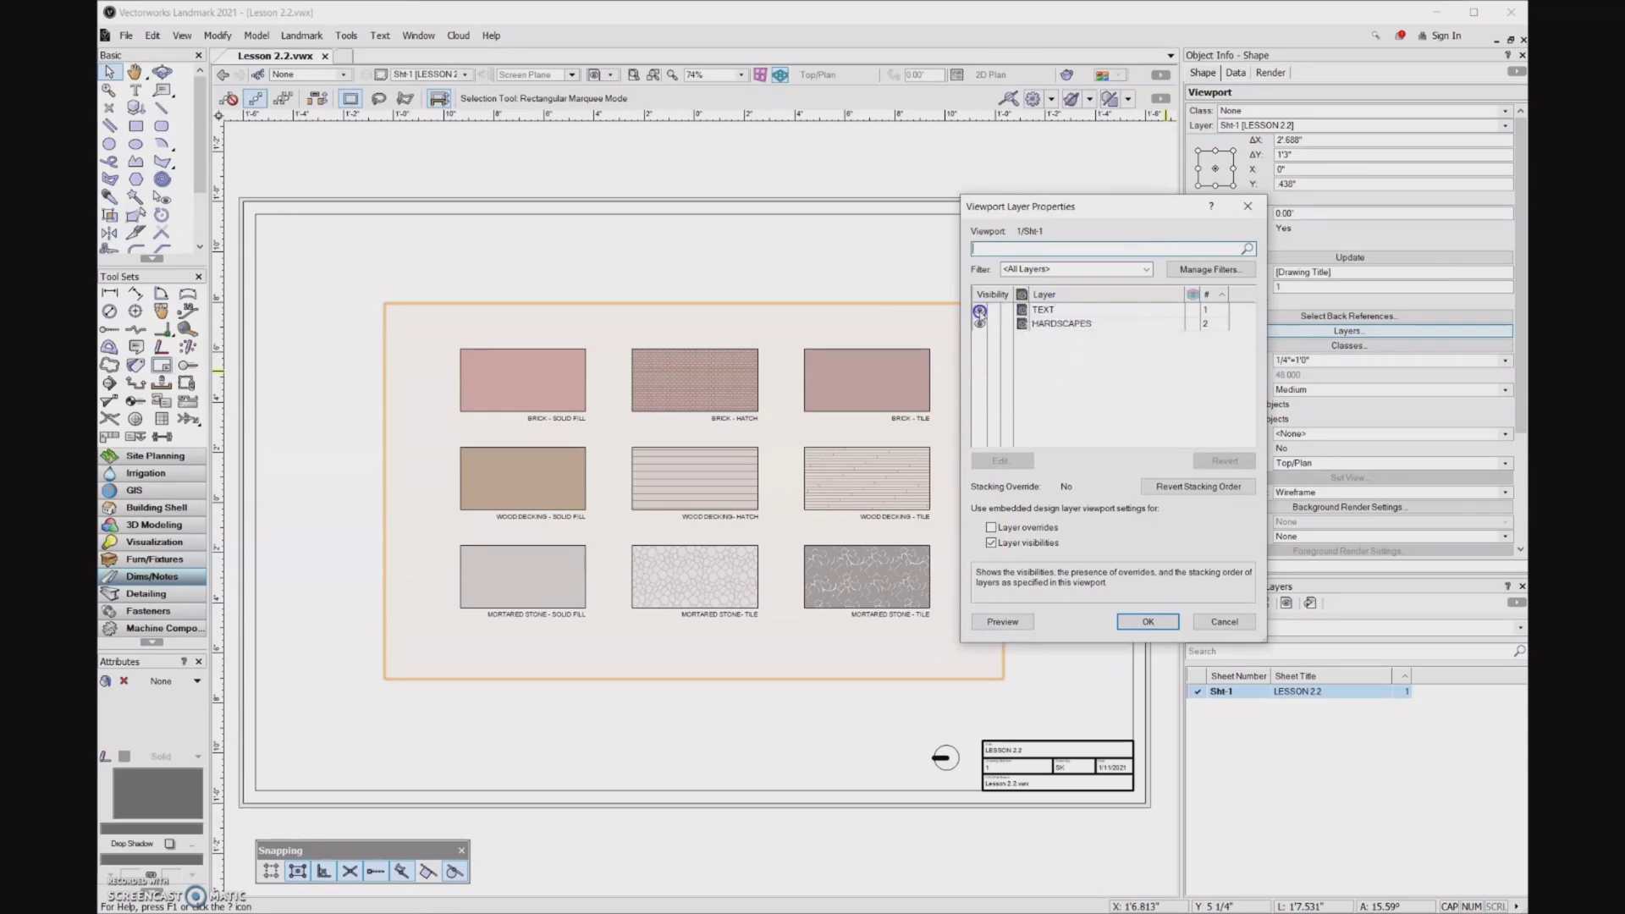
left_click(995, 311)
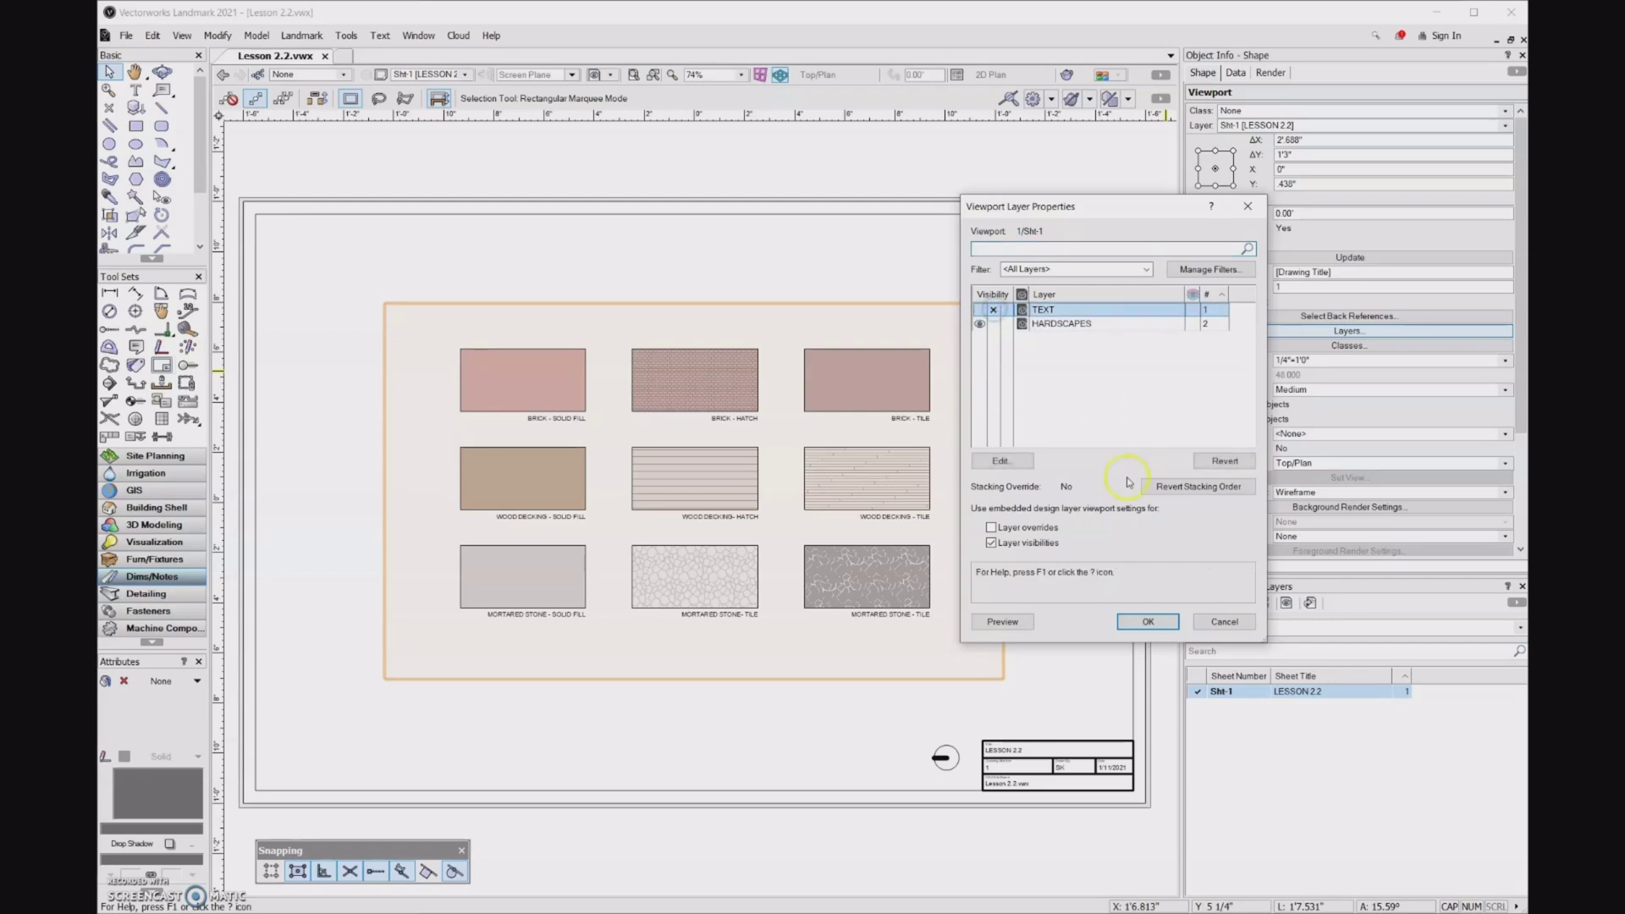
left_click(1147, 622)
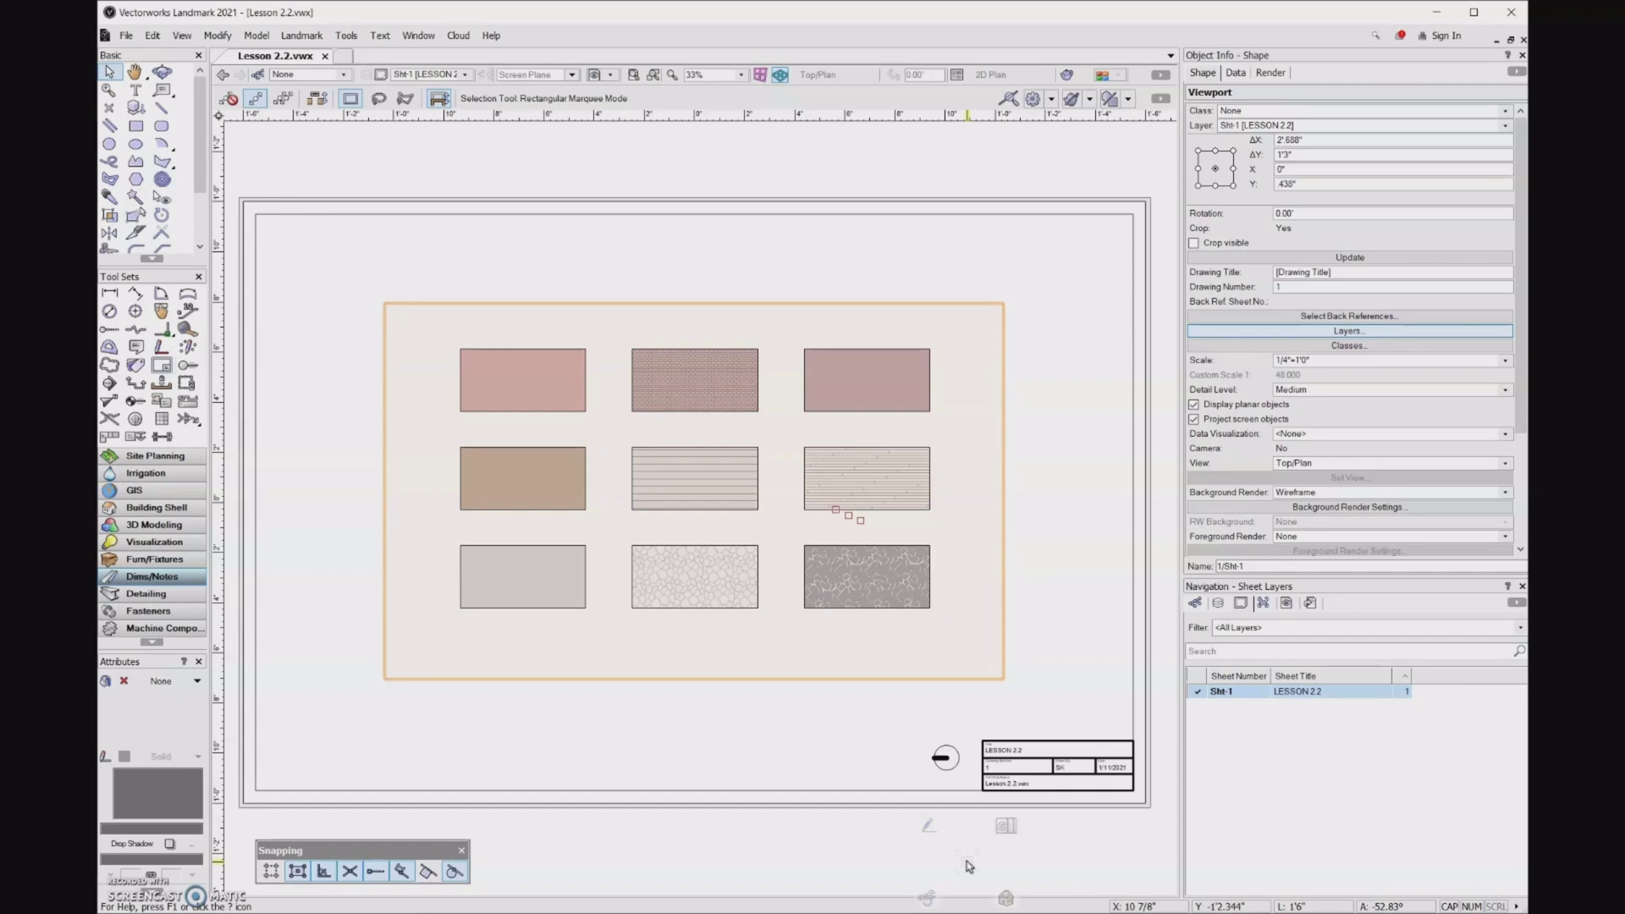
Open the swatch viewport's class visibility settings.
left_click(1285, 349)
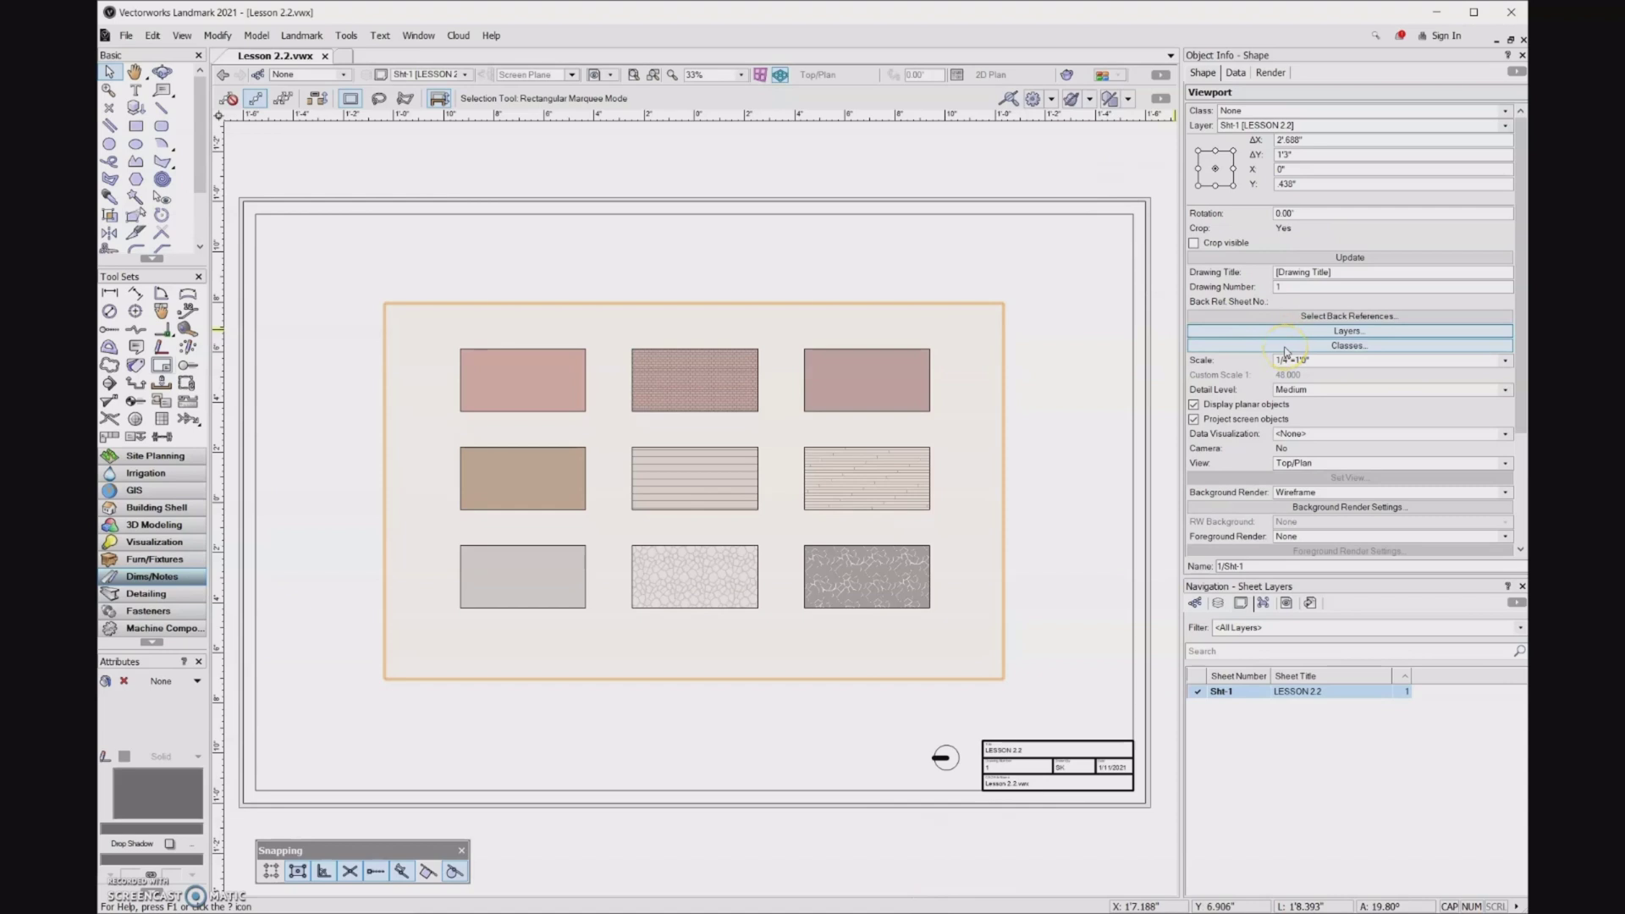